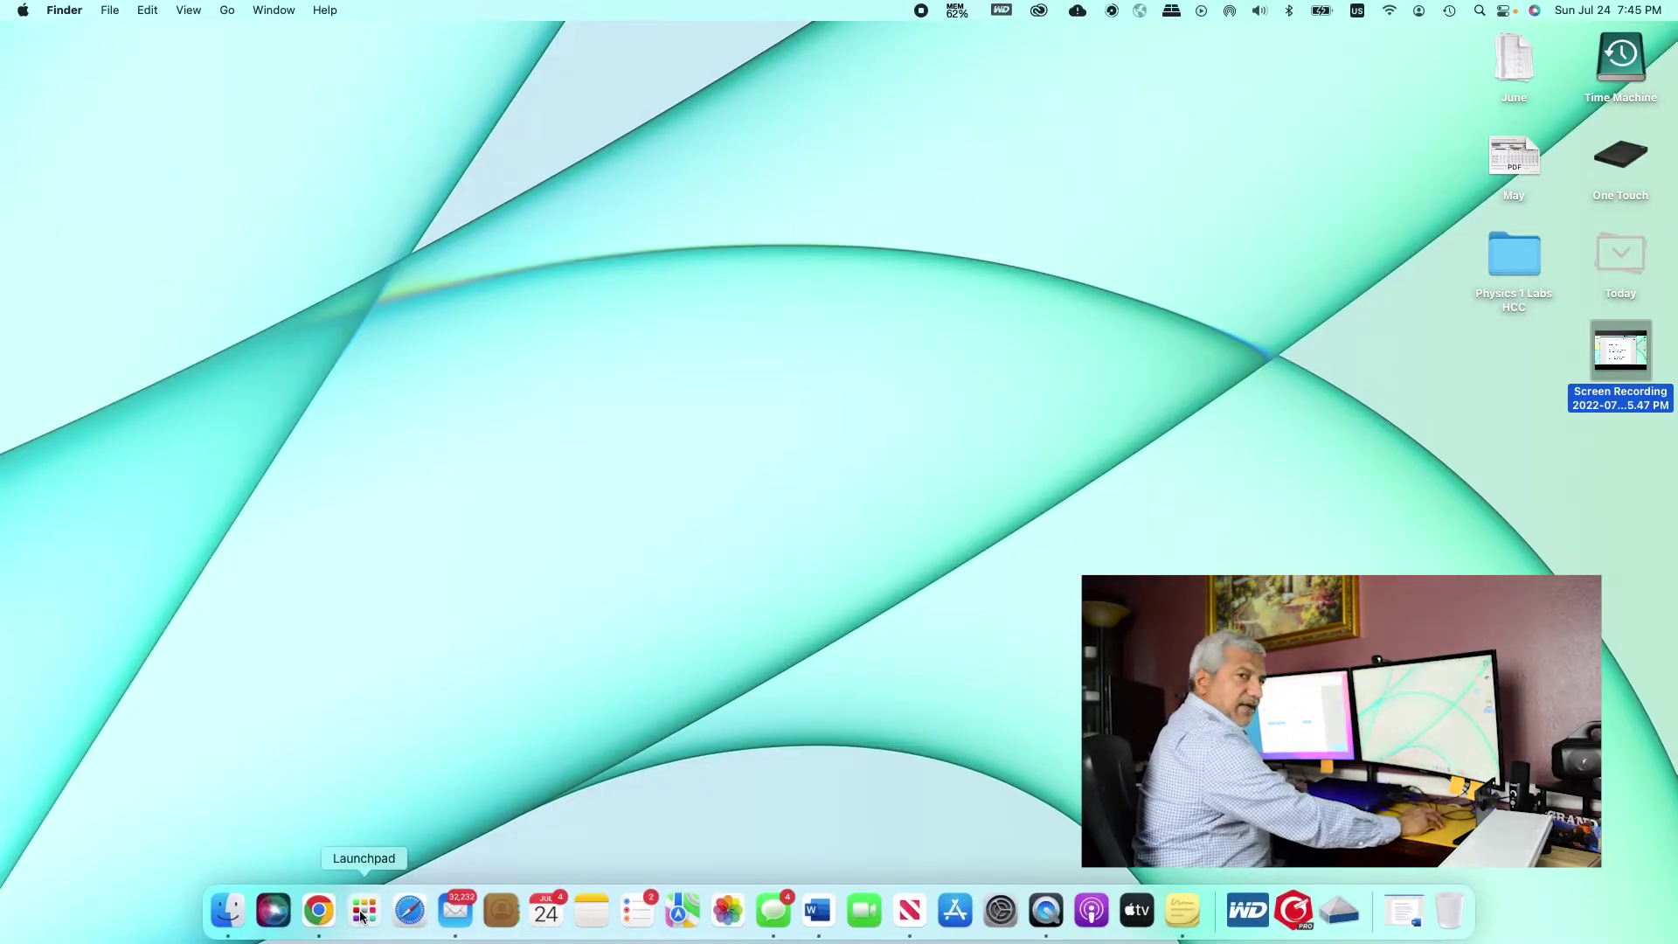
Open Launchpad from the Dock to show the app grid with PASCO Capstone
{"action": "left_click", "coordinate": [364, 916]}
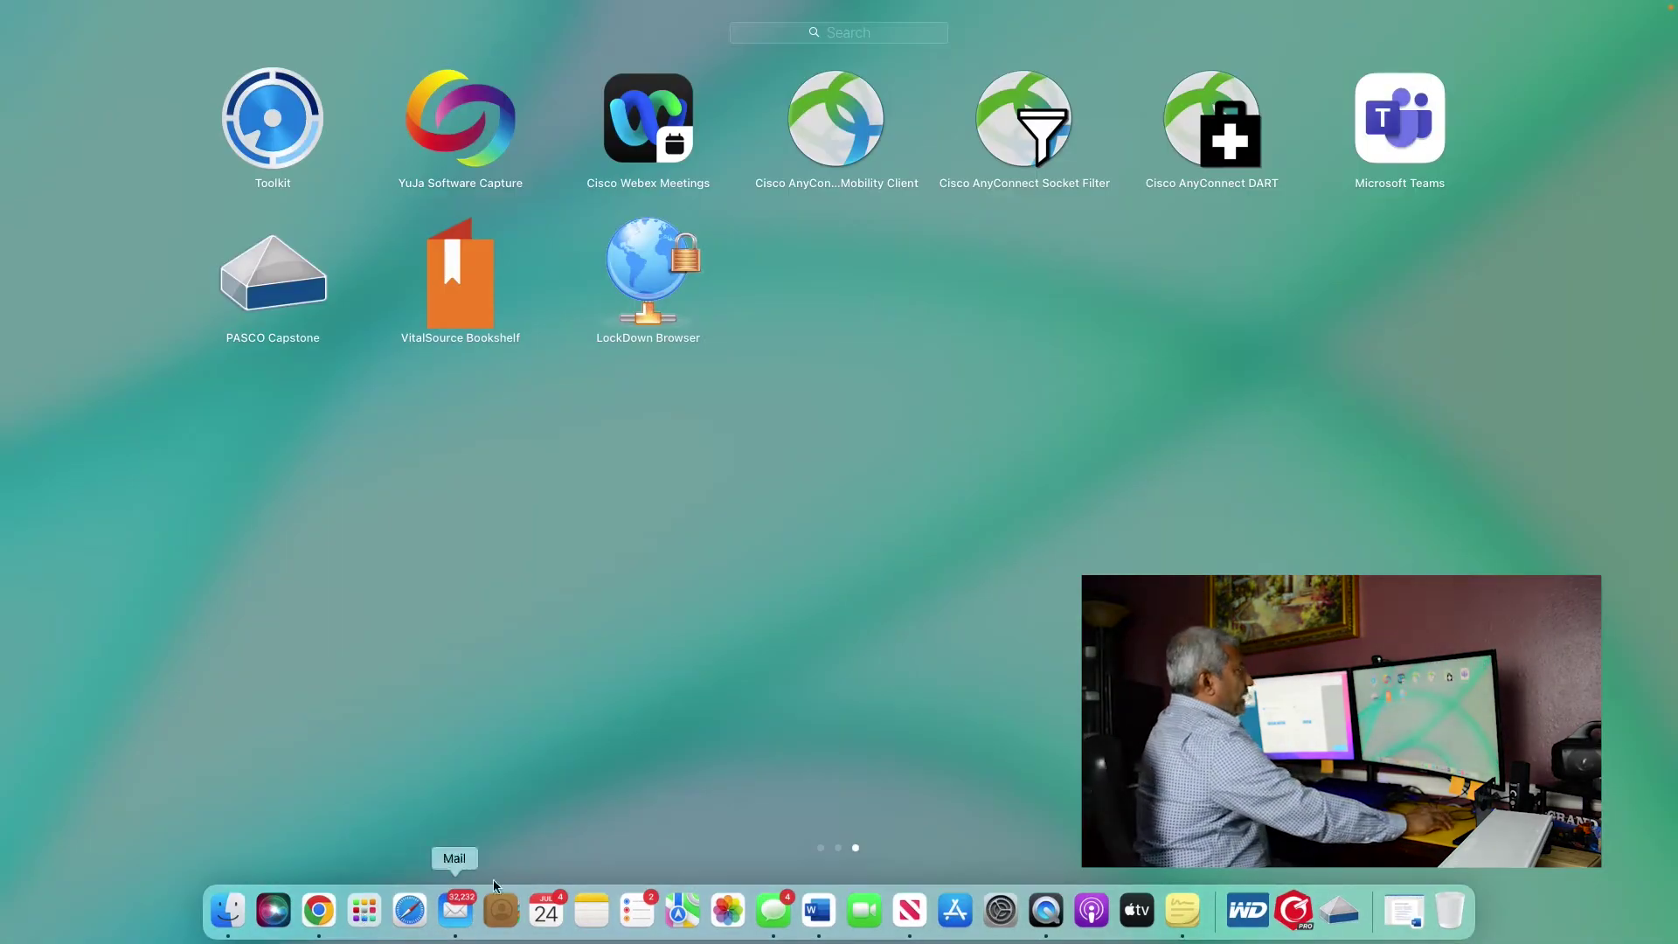
Launch PASCO Capstone and close the About dialog's trial notice
{"action": "left_click", "coordinate": [281, 296]}
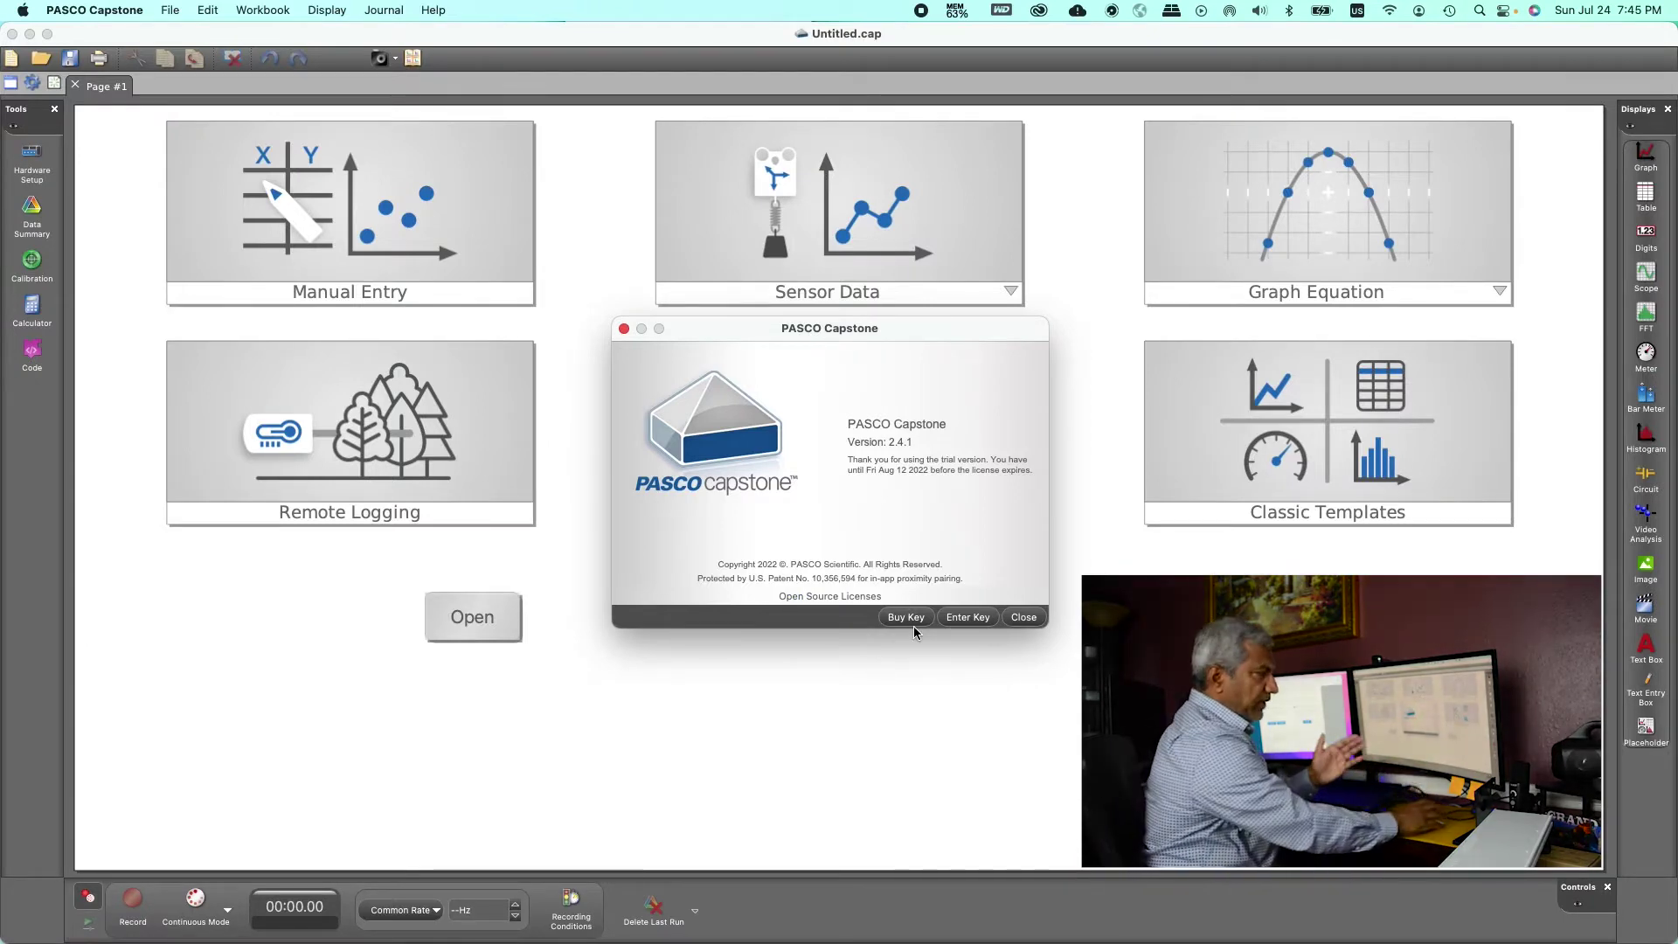
{"action": "left_click", "coordinate": [1023, 618]}
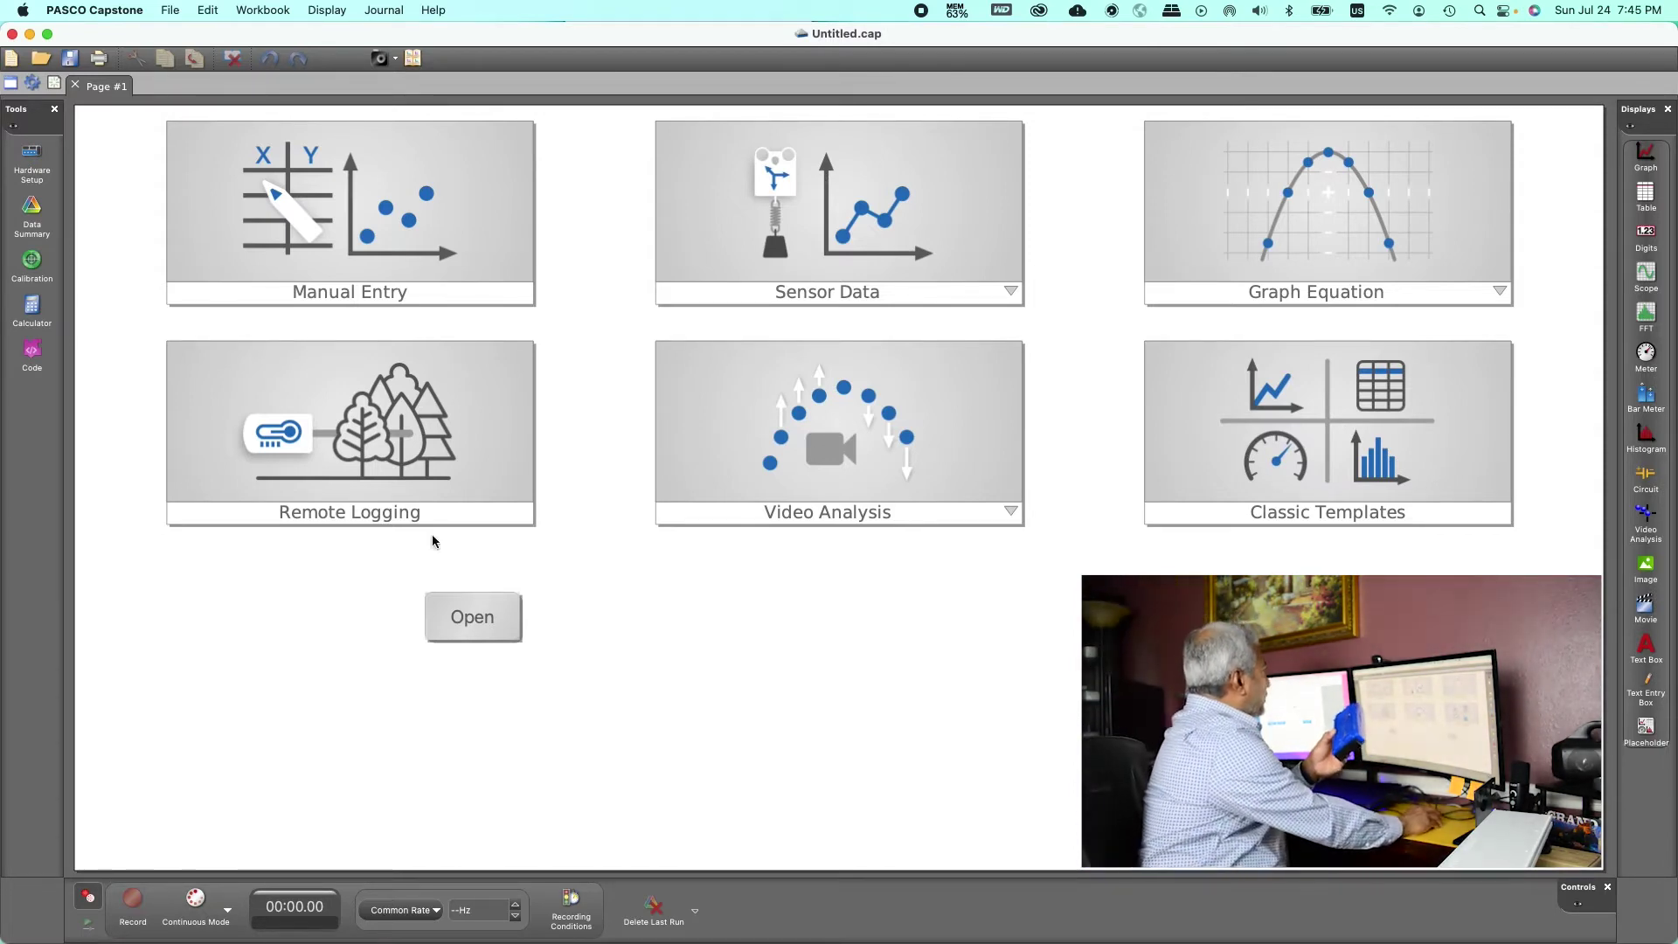
Connect Smart Cart, Blue and switch off its Force, Acceleration and Gyro sensors
{"action": "left_click", "coordinate": [35, 170]}
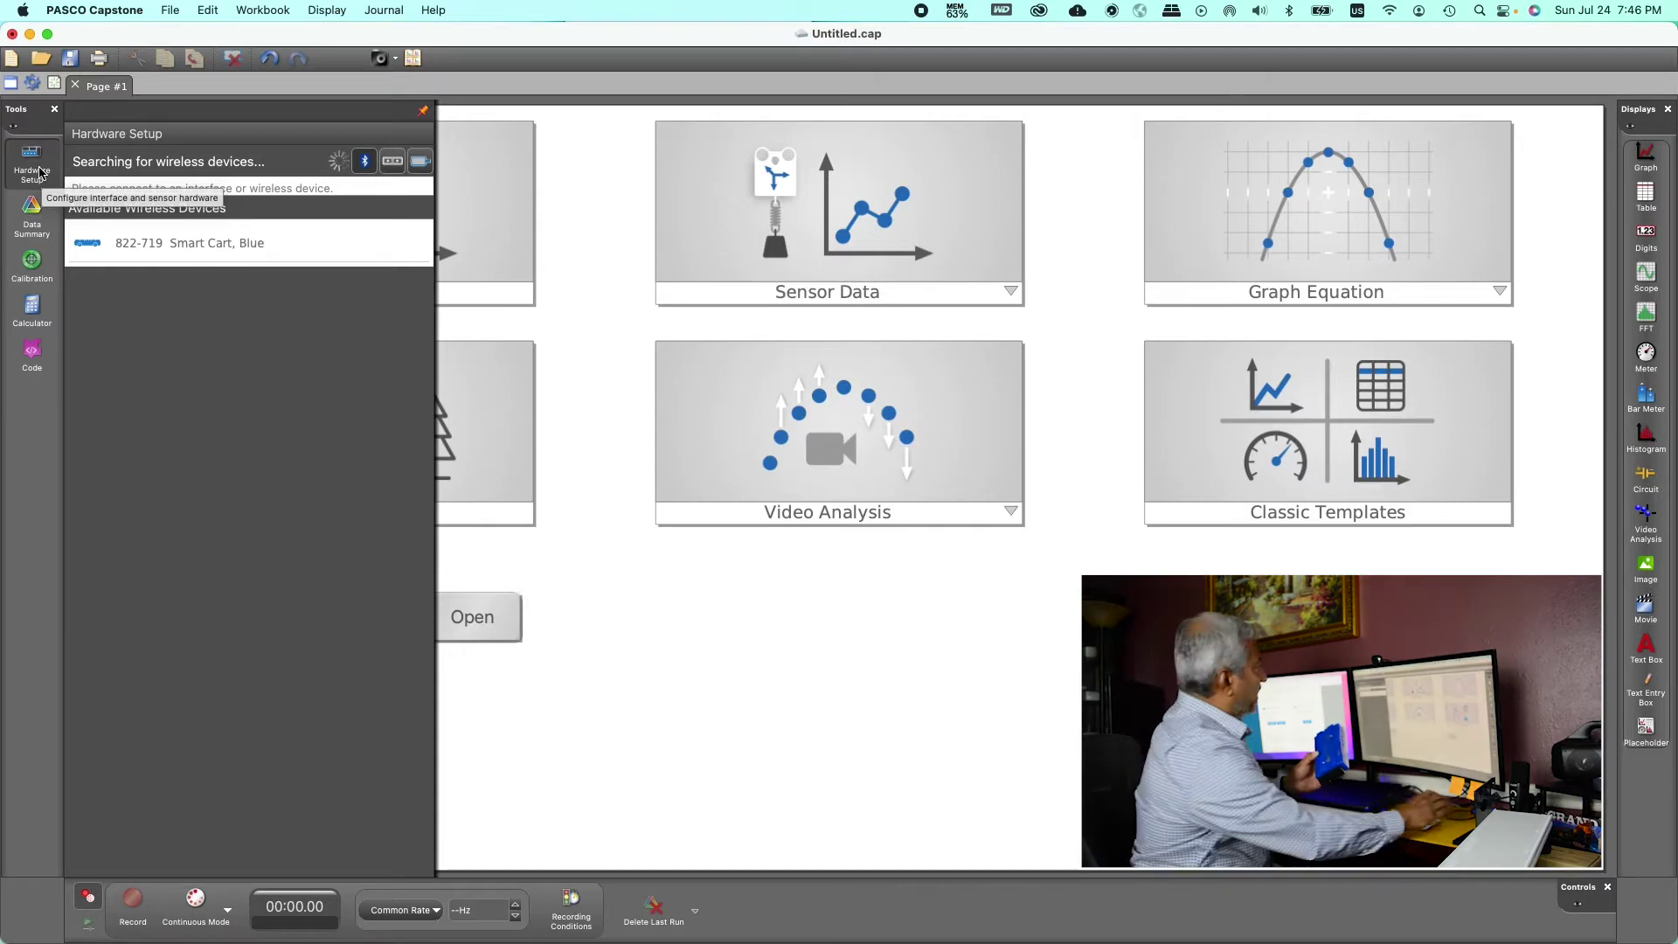
{"action": "left_click", "coordinate": [211, 243]}
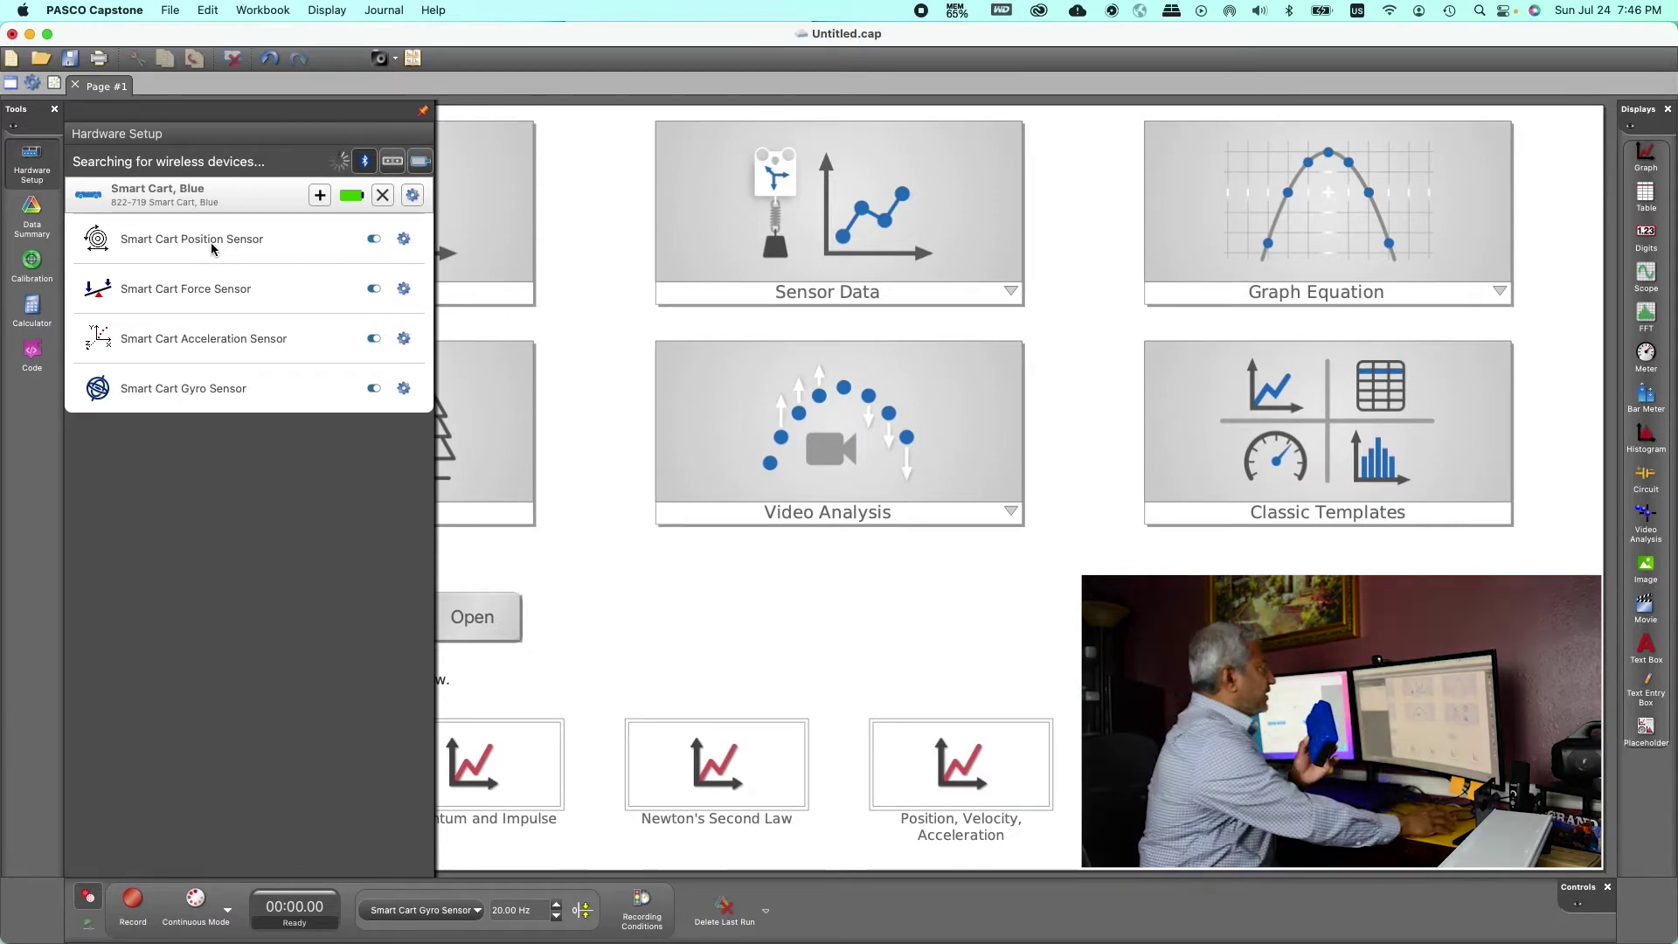
{"action": "left_click", "coordinate": [374, 289]}
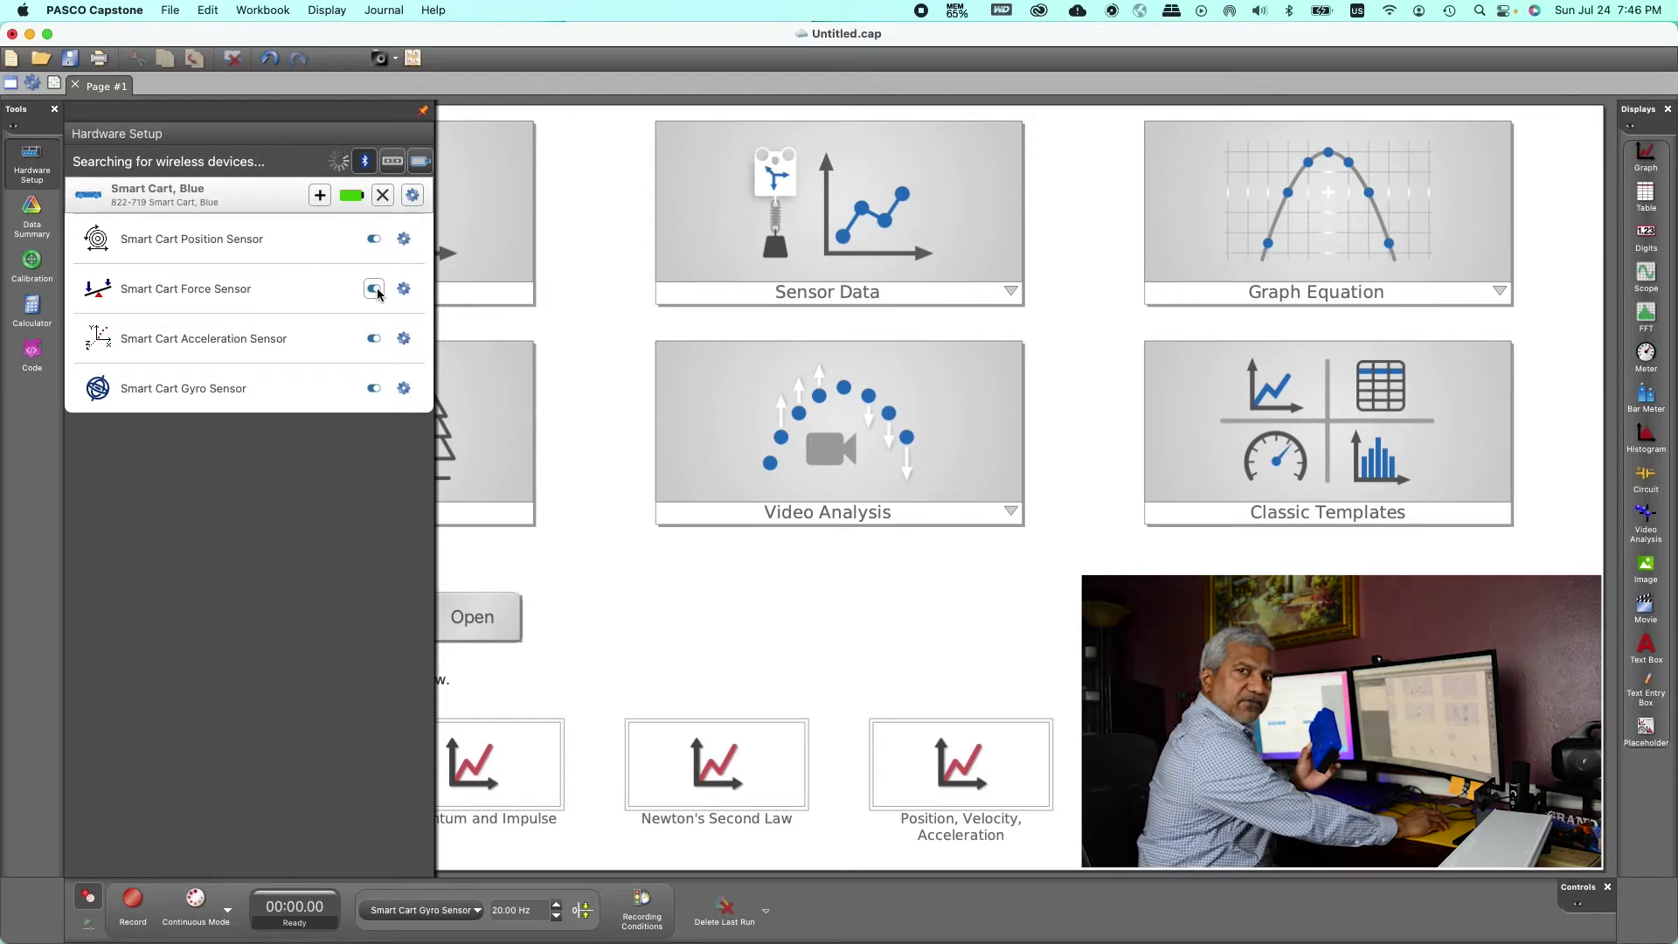
{"action": "left_click", "coordinate": [375, 337]}
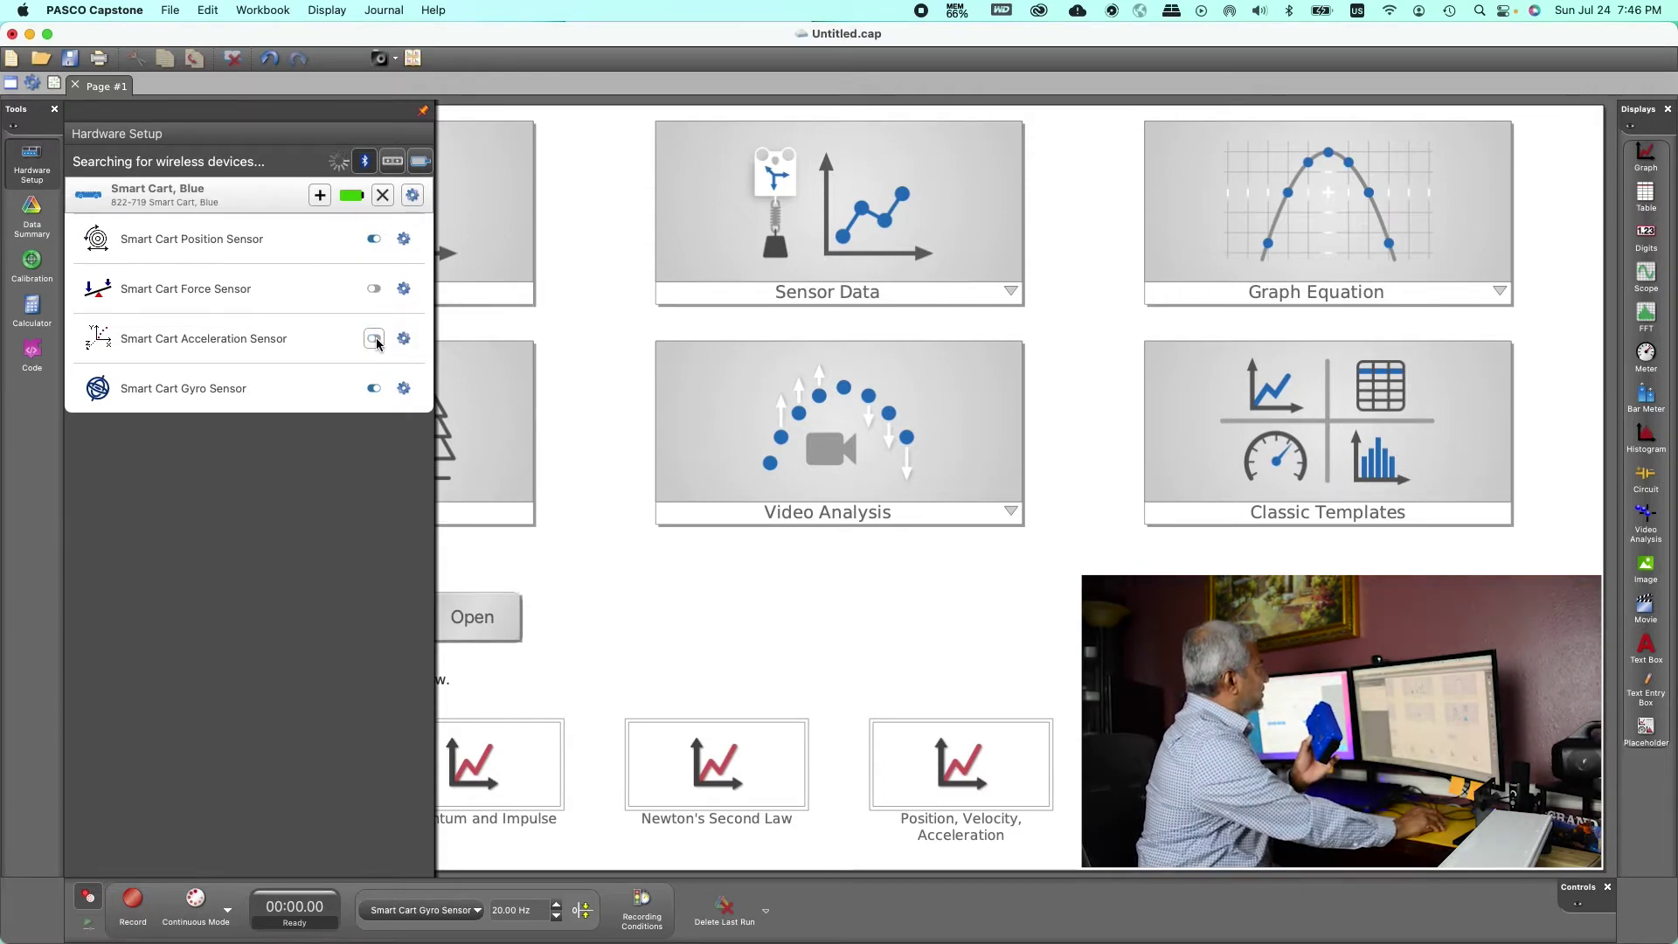
{"action": "left_click", "coordinate": [377, 388]}
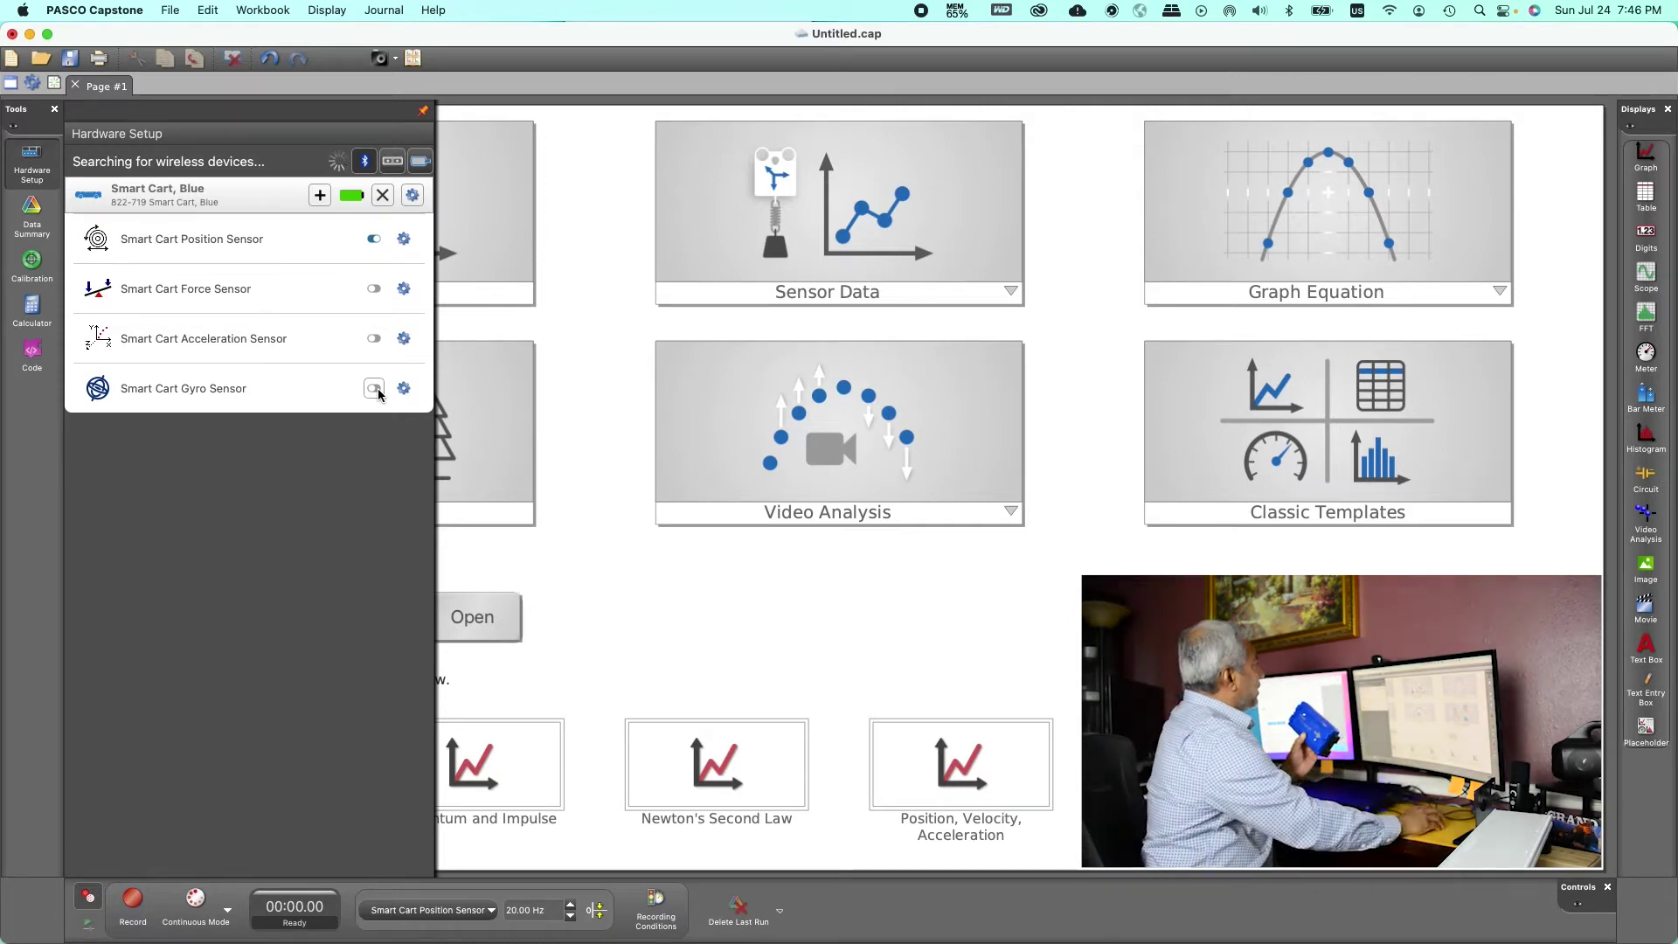
{"action": "left_click", "coordinate": [33, 172]}
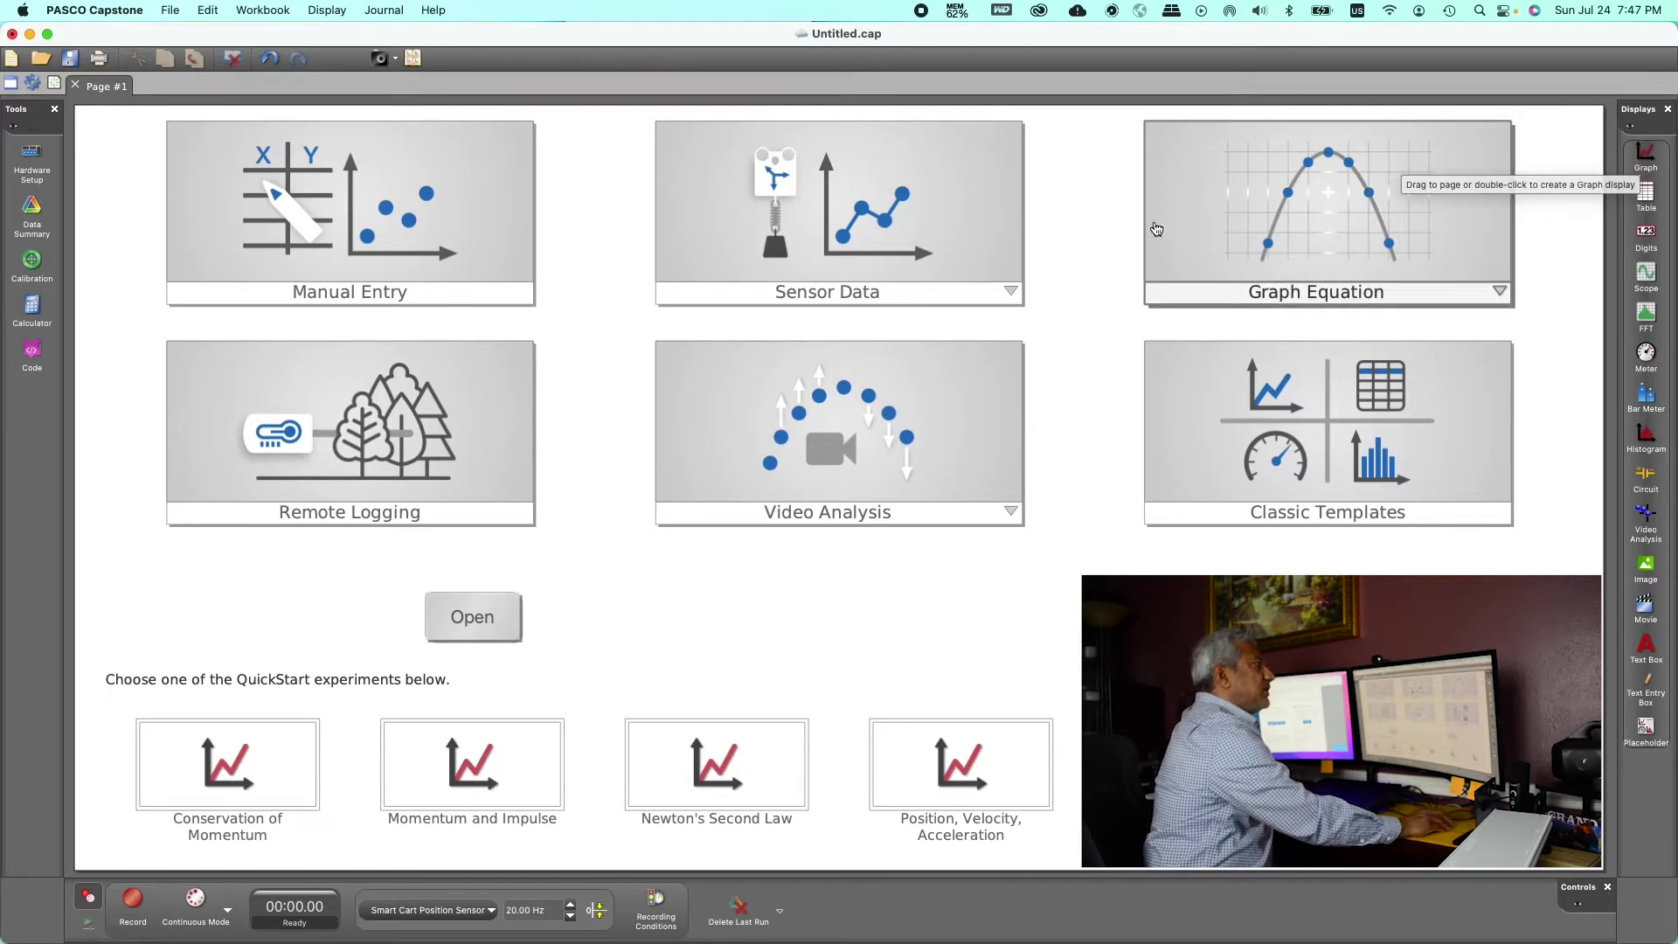
Create a Position vs Time graph page from the Sensor Data tile and start recording Run #1
{"action": "left_click", "coordinate": [850, 245]}
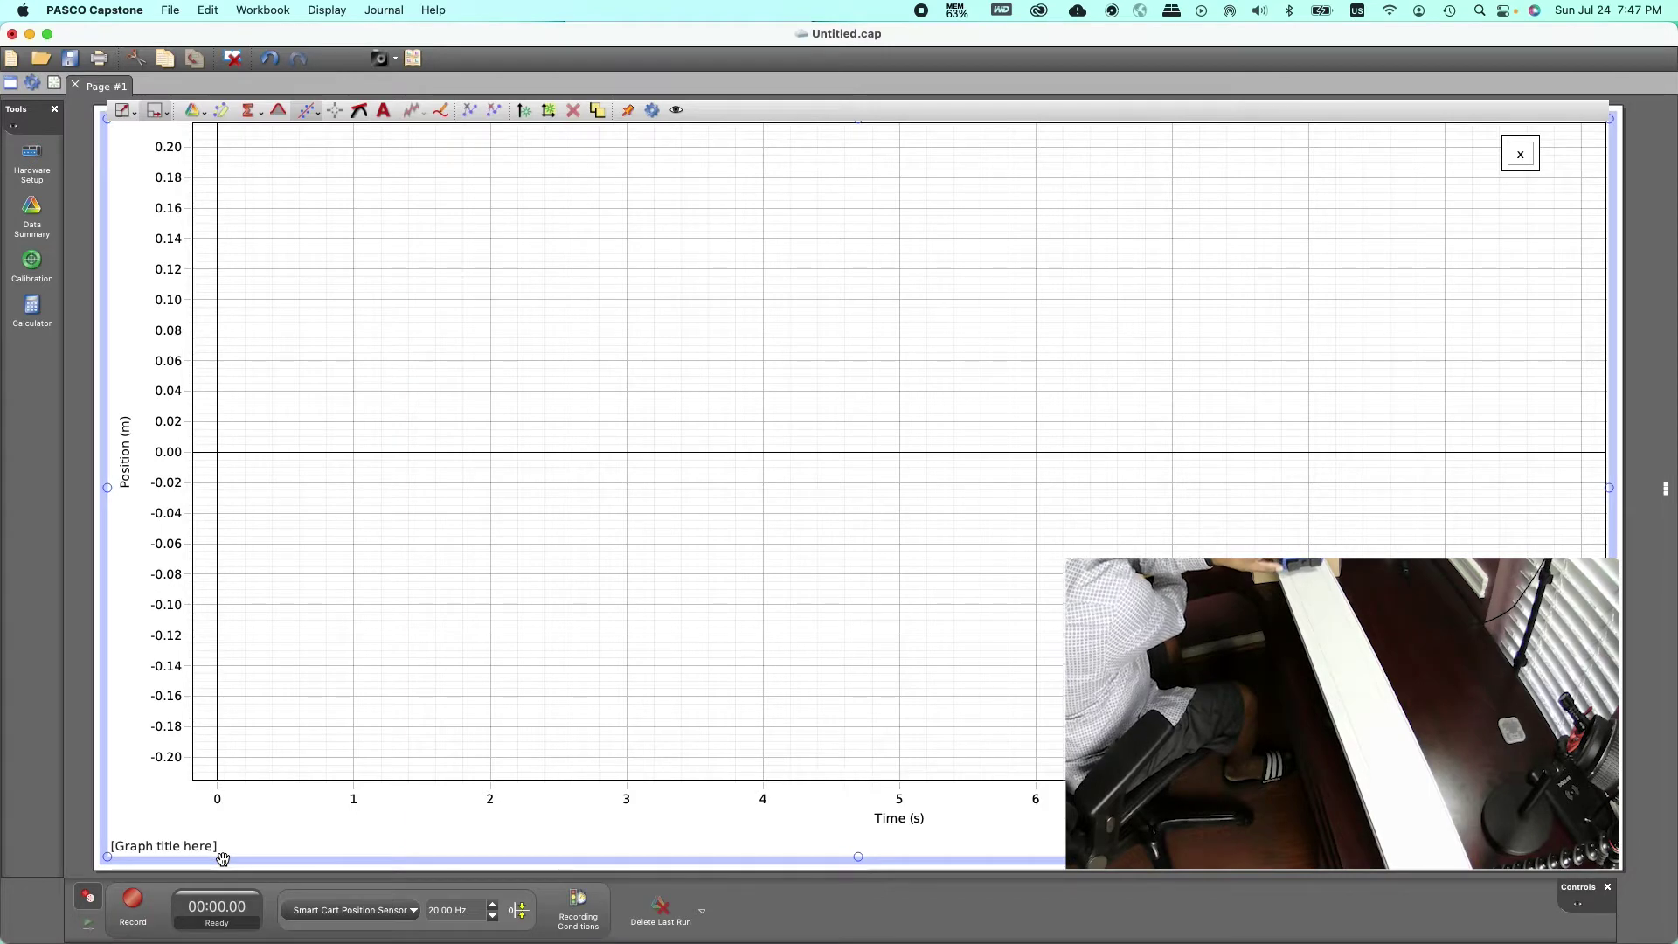
{"action": "left_click", "coordinate": [132, 905]}
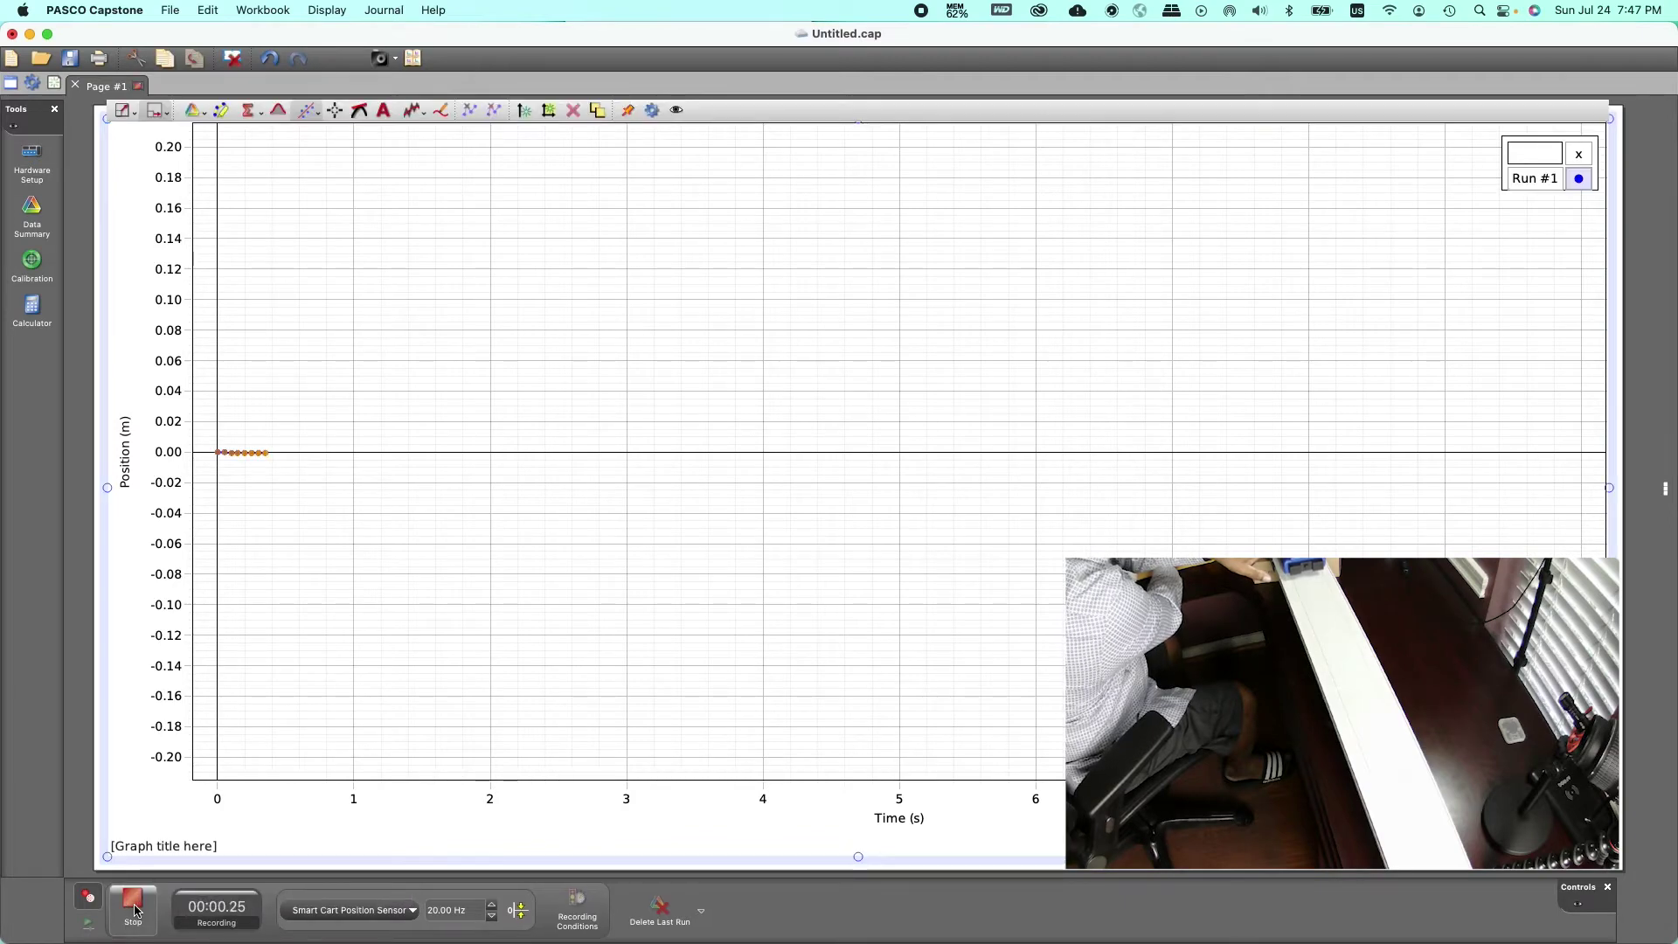
Stop Run #1 after 2.25 seconds and add Page #2 from the Workbook menu
{"action": "left_click", "coordinate": [134, 910]}
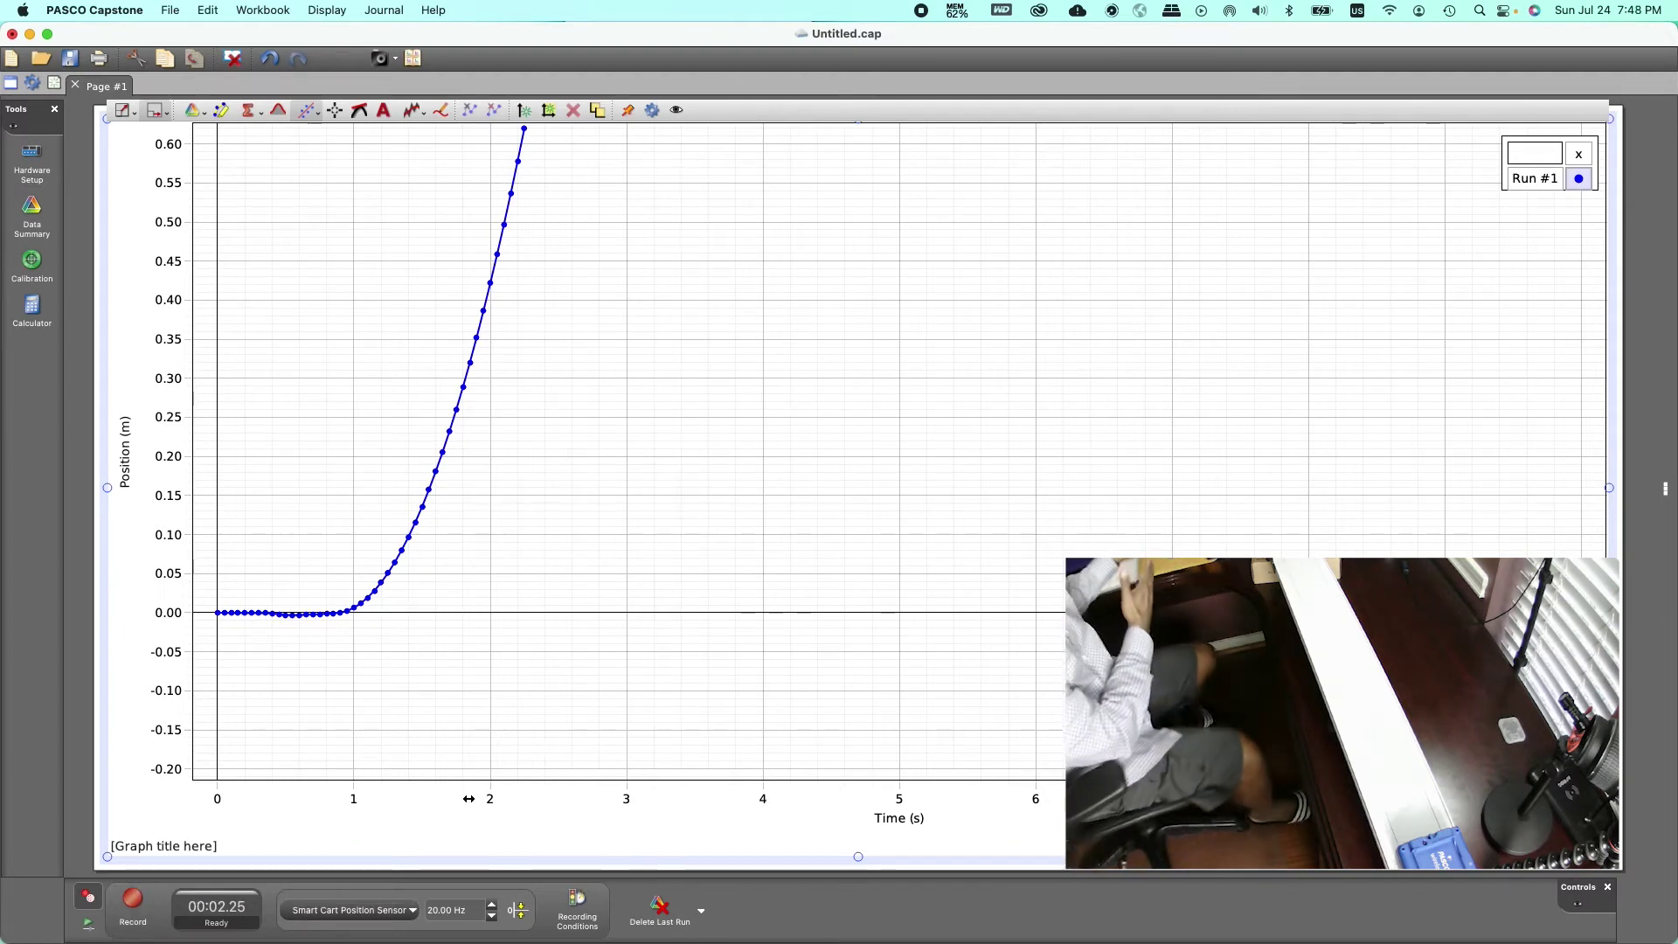
{"action": "left_click", "coordinate": [285, 12]}
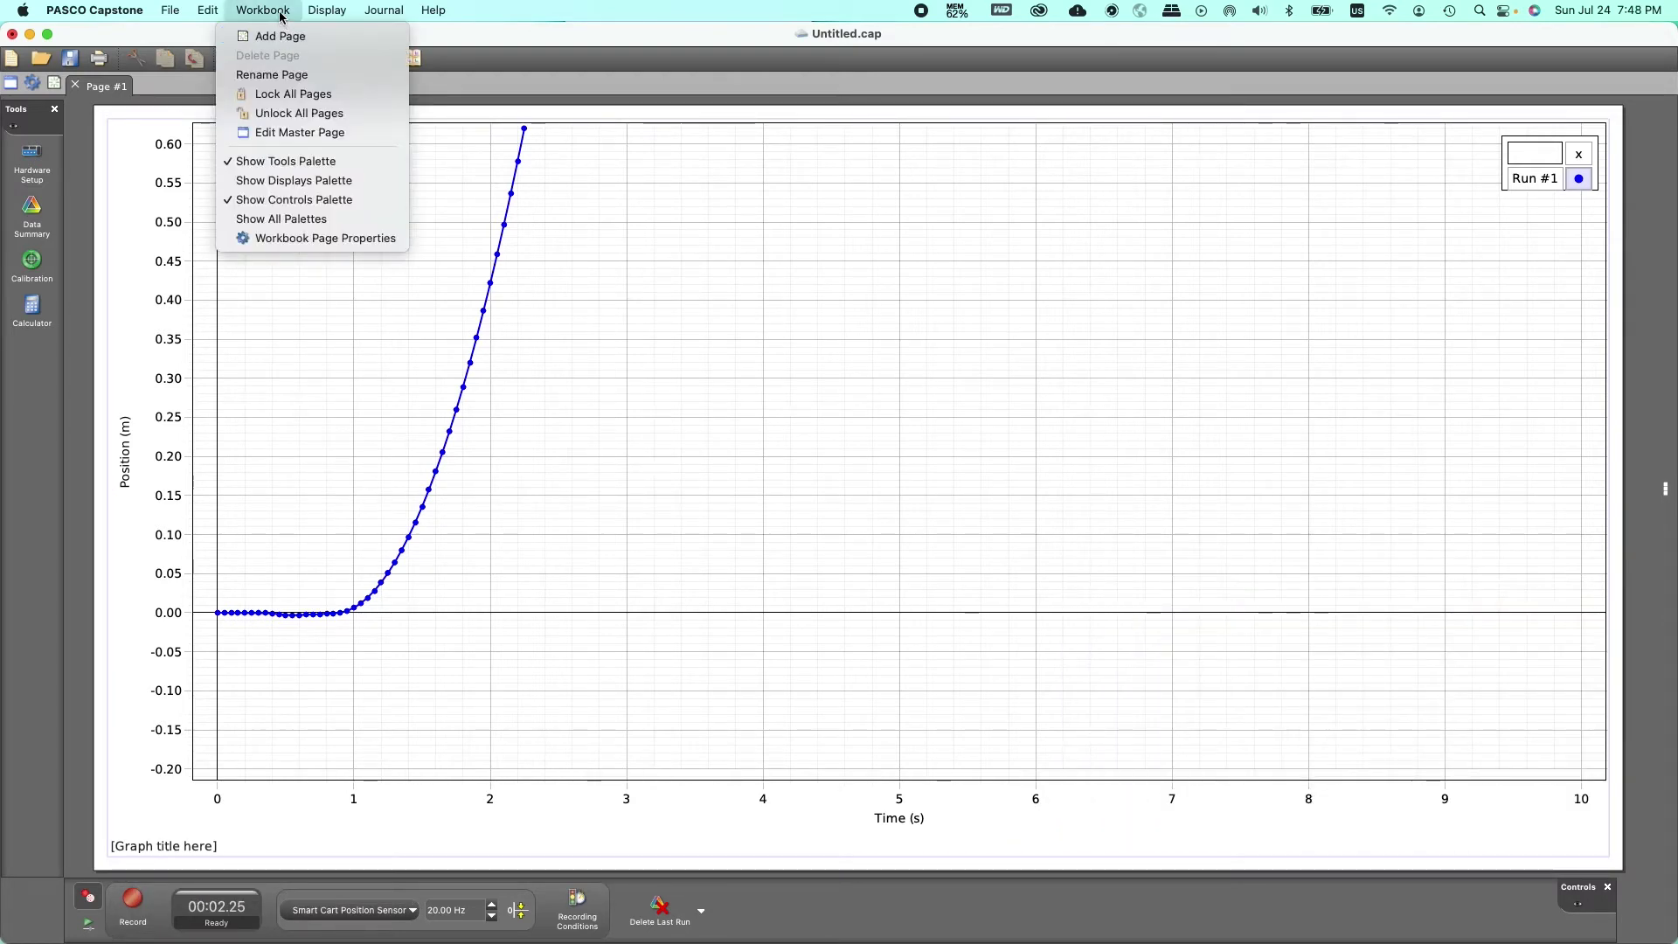
{"action": "left_click", "coordinate": [524, 14]}
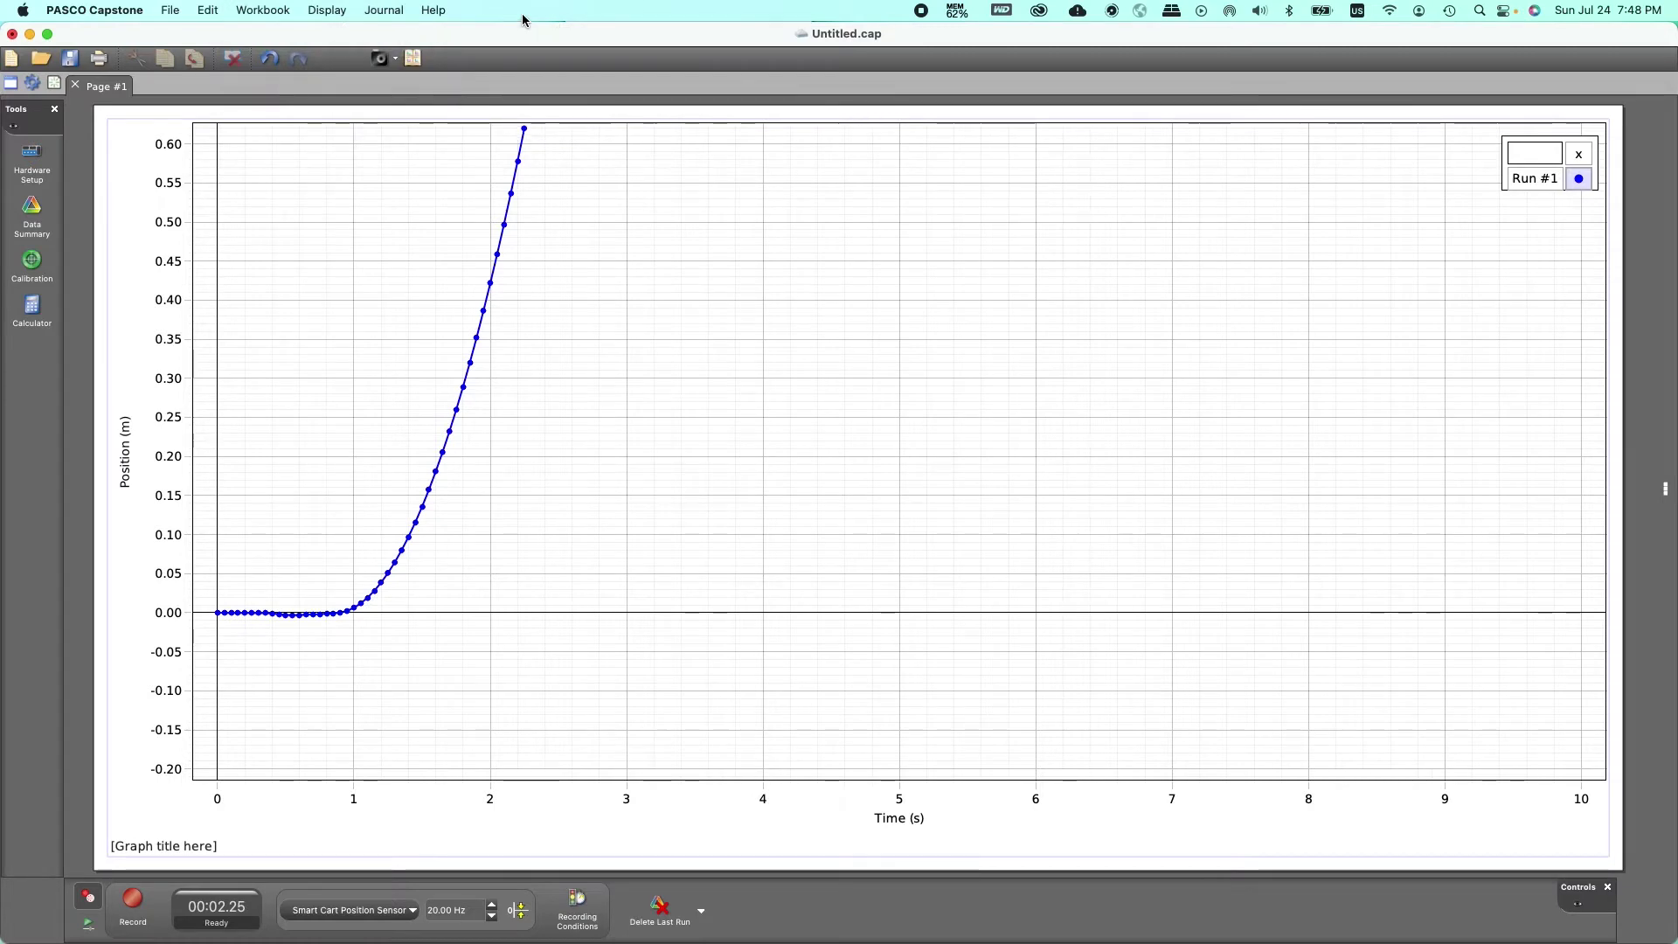
{"action": "left_click", "coordinate": [272, 11]}
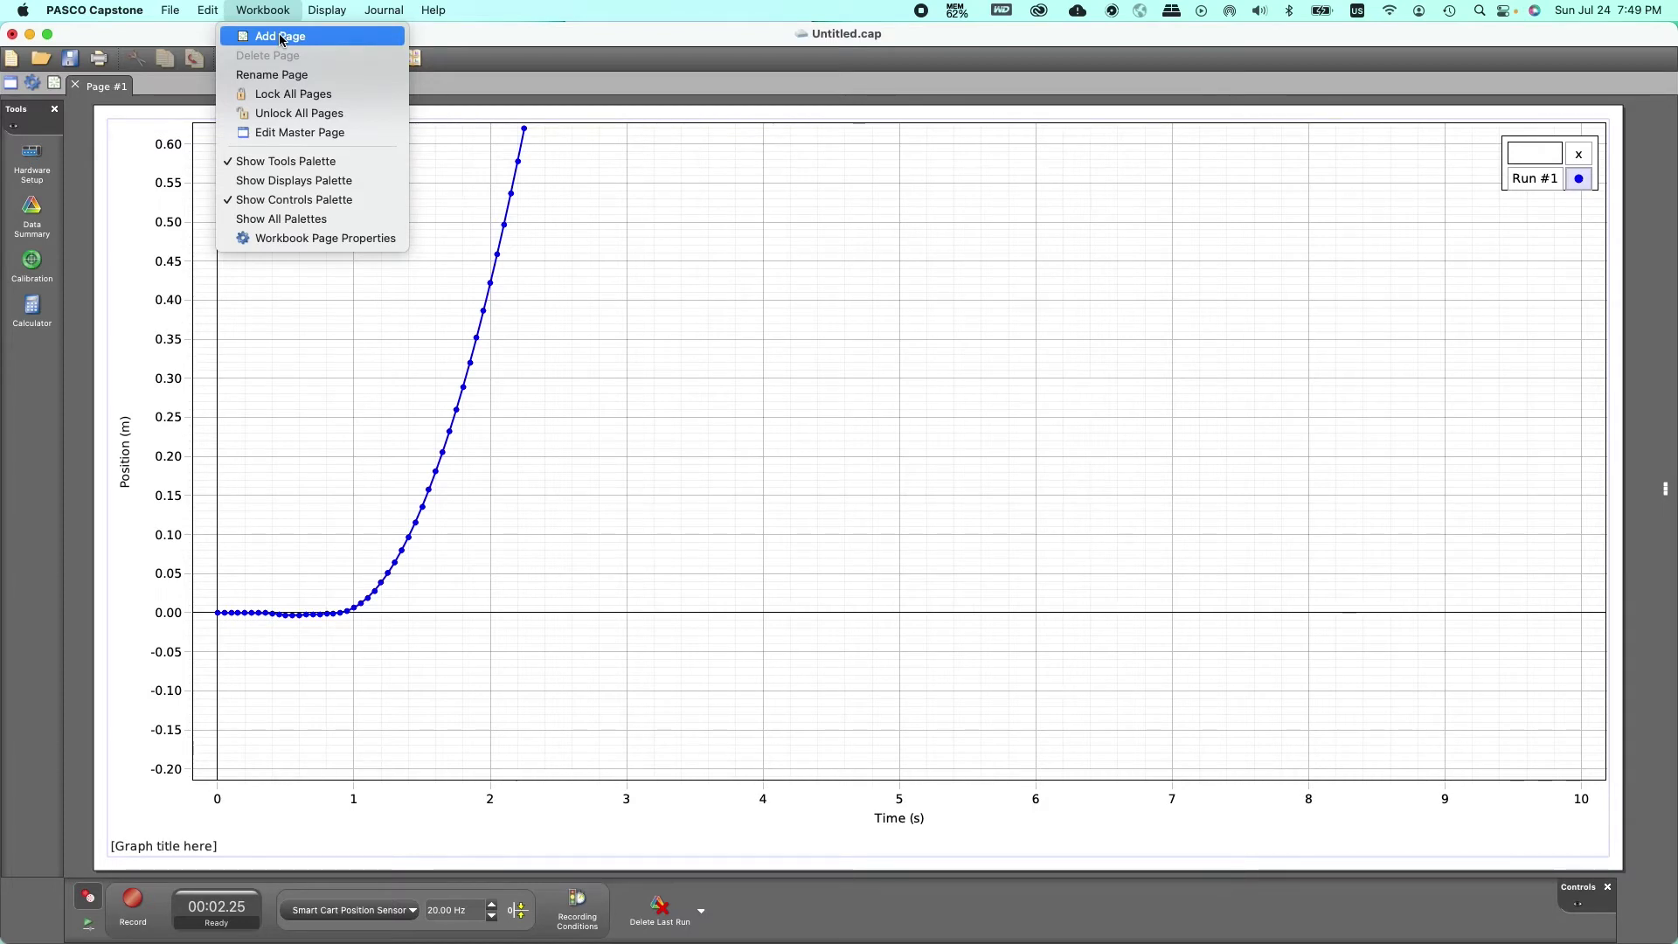
{"action": "left_click", "coordinate": [280, 38]}
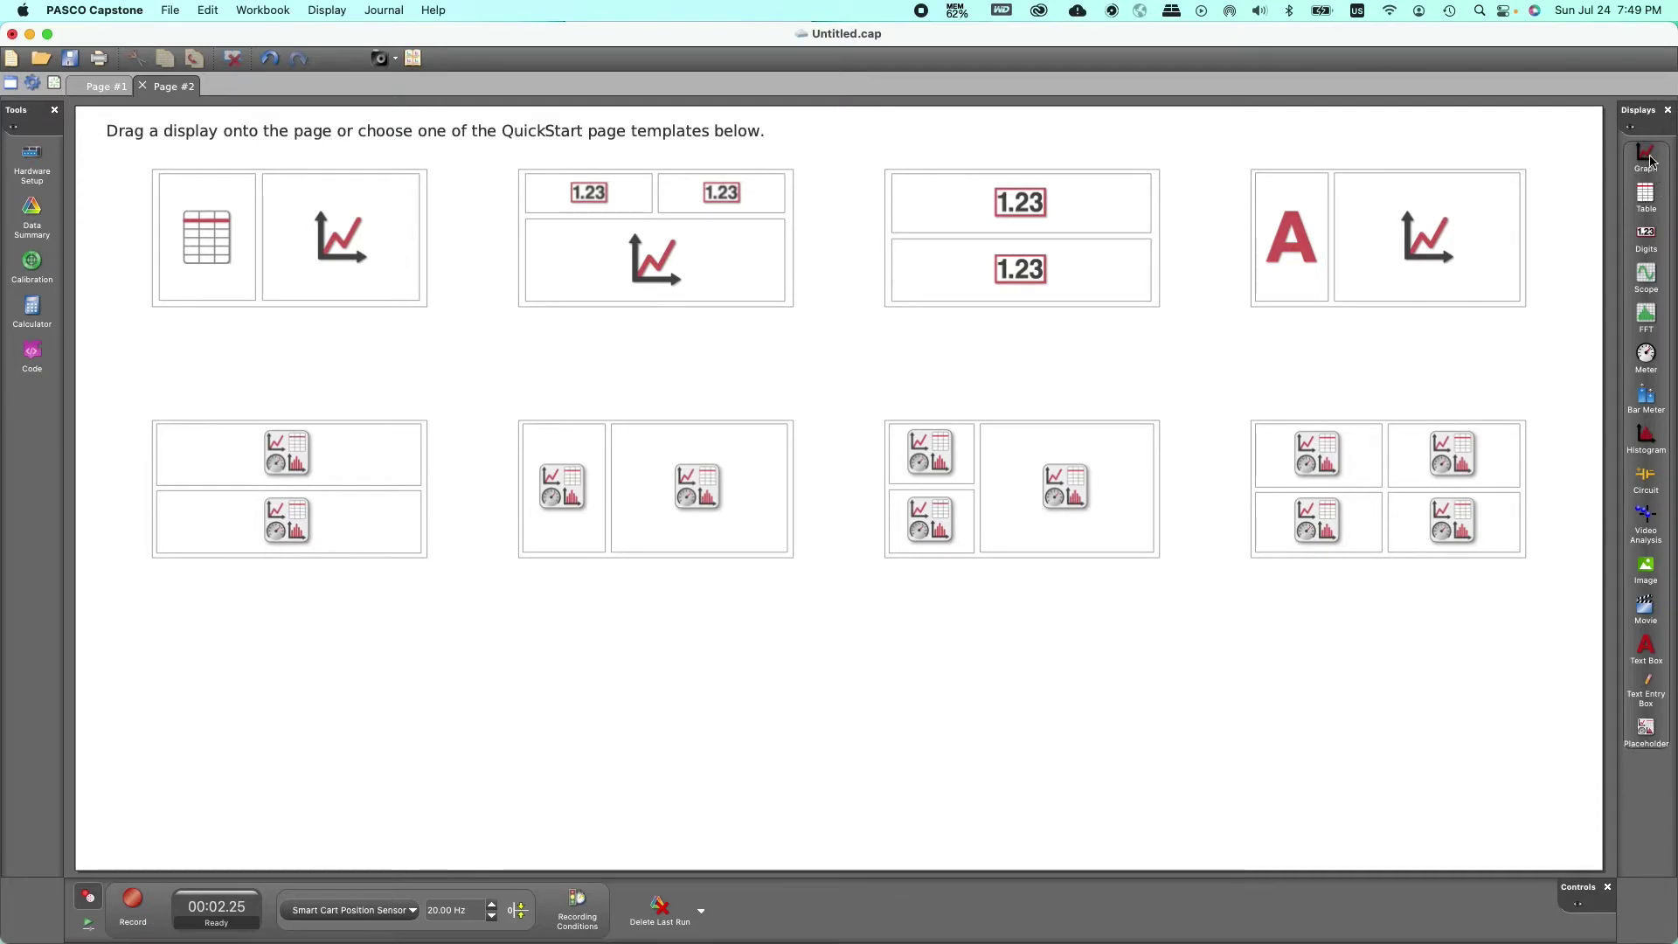
Place a graph on Page #2 plotting Velocity (m/s) against Time (s)
{"action": "left_click_drag", "start_coordinate": [1651, 158], "coordinate": [678, 484]}
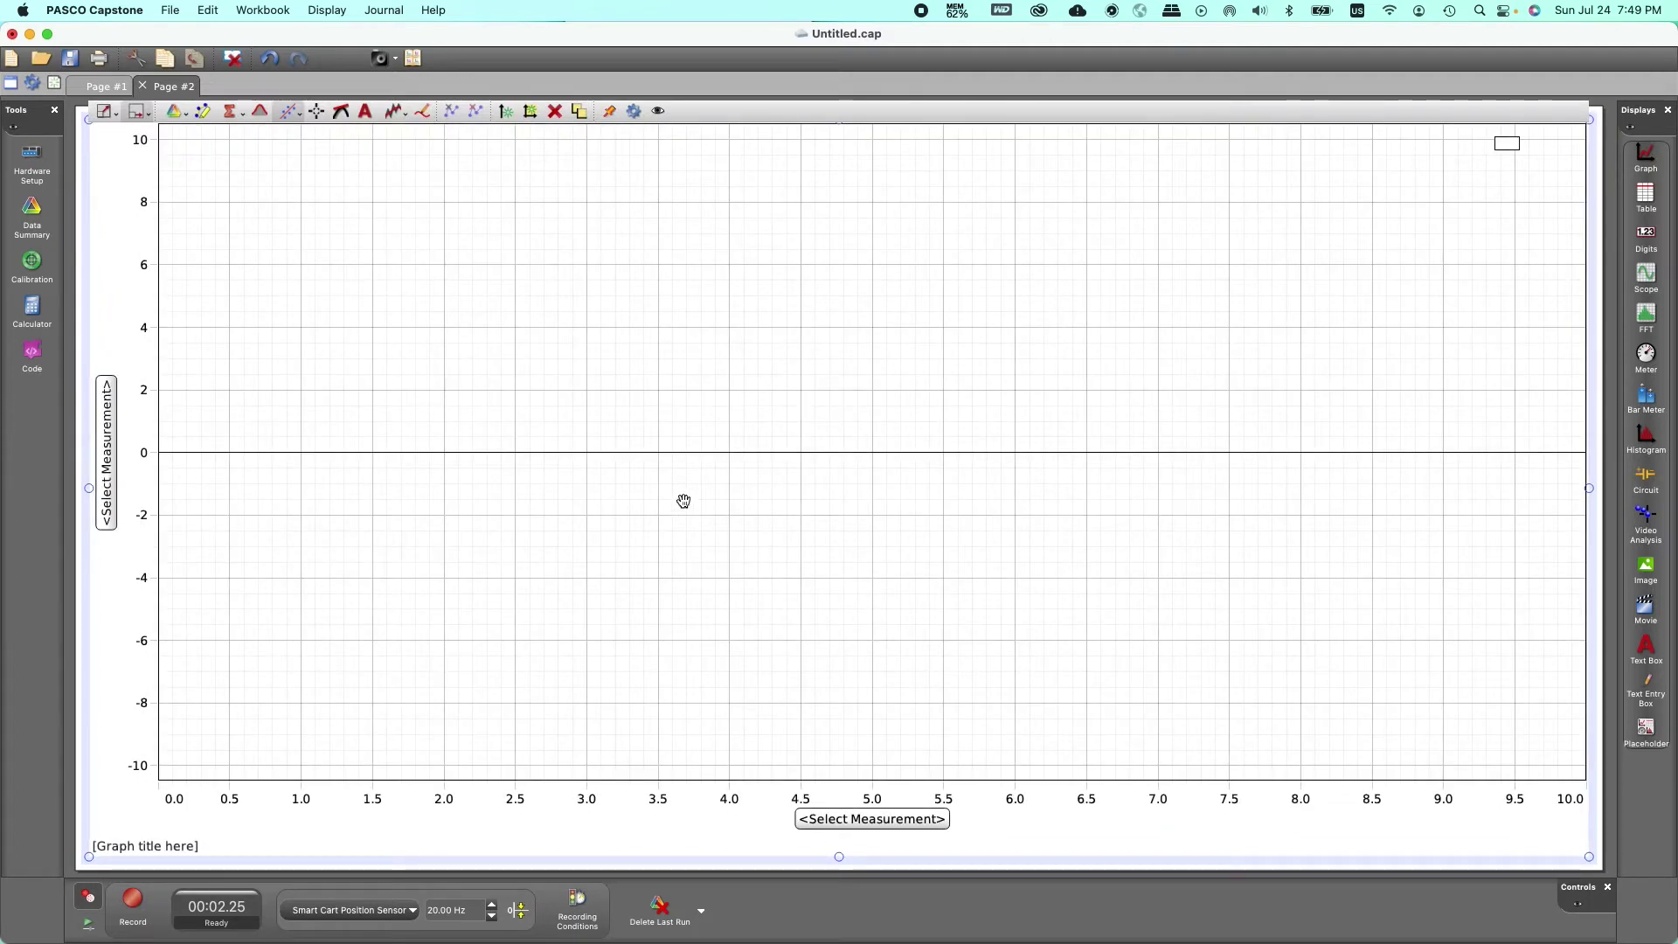
{"action": "left_click", "coordinate": [896, 822]}
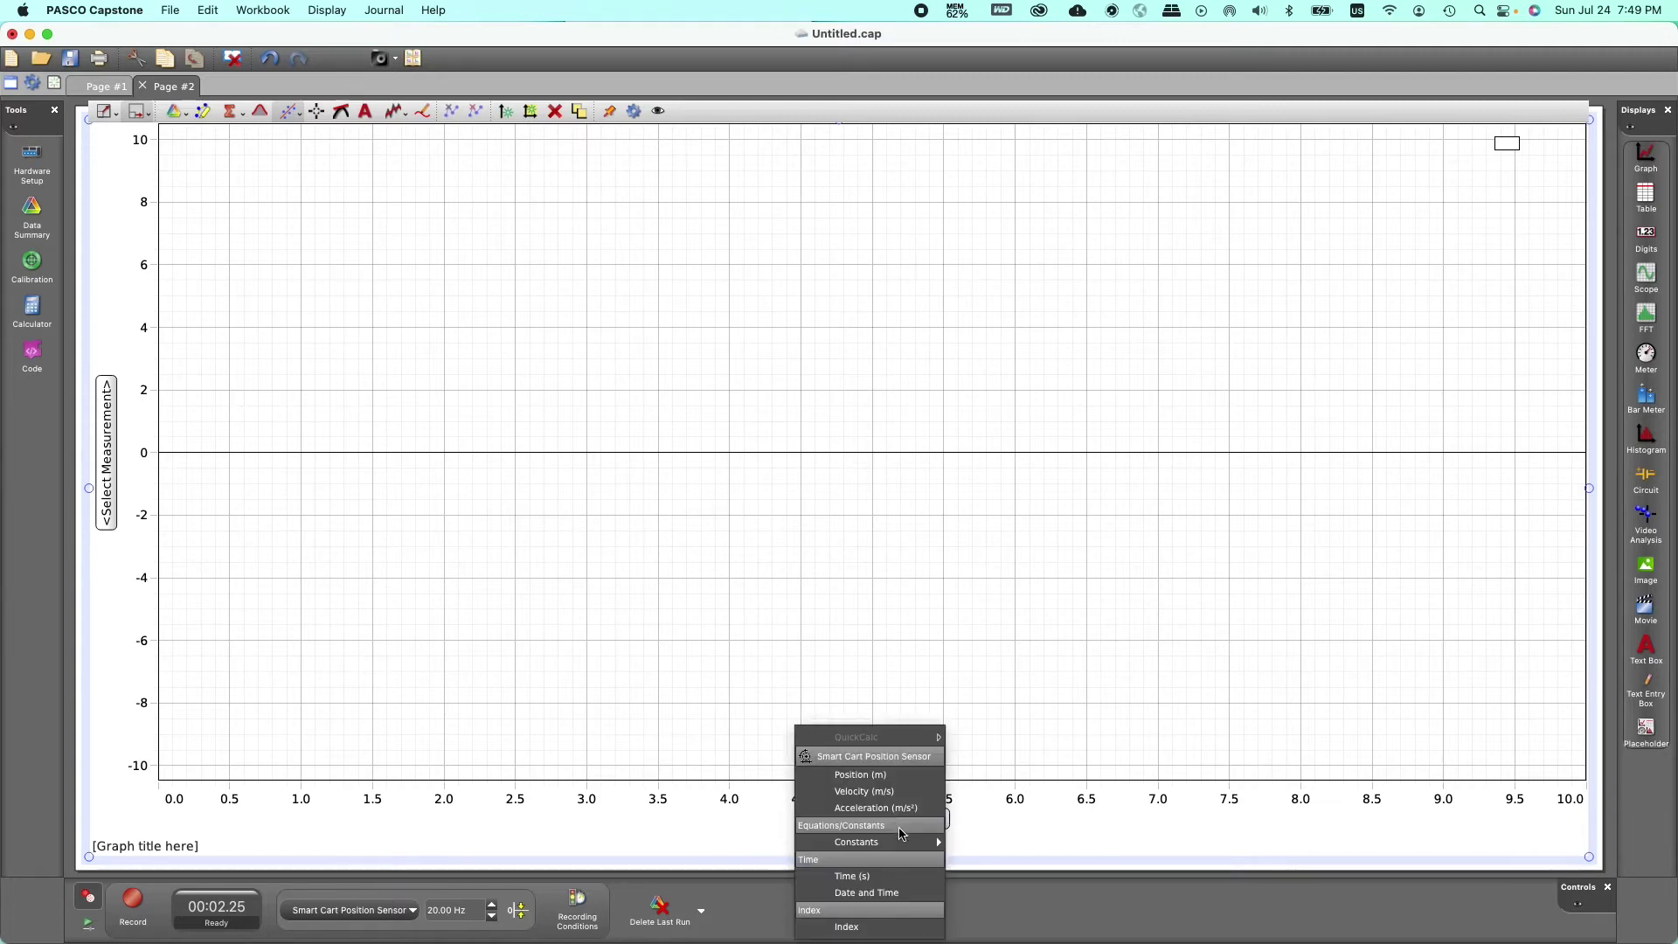
{"action": "left_click", "coordinate": [889, 877]}
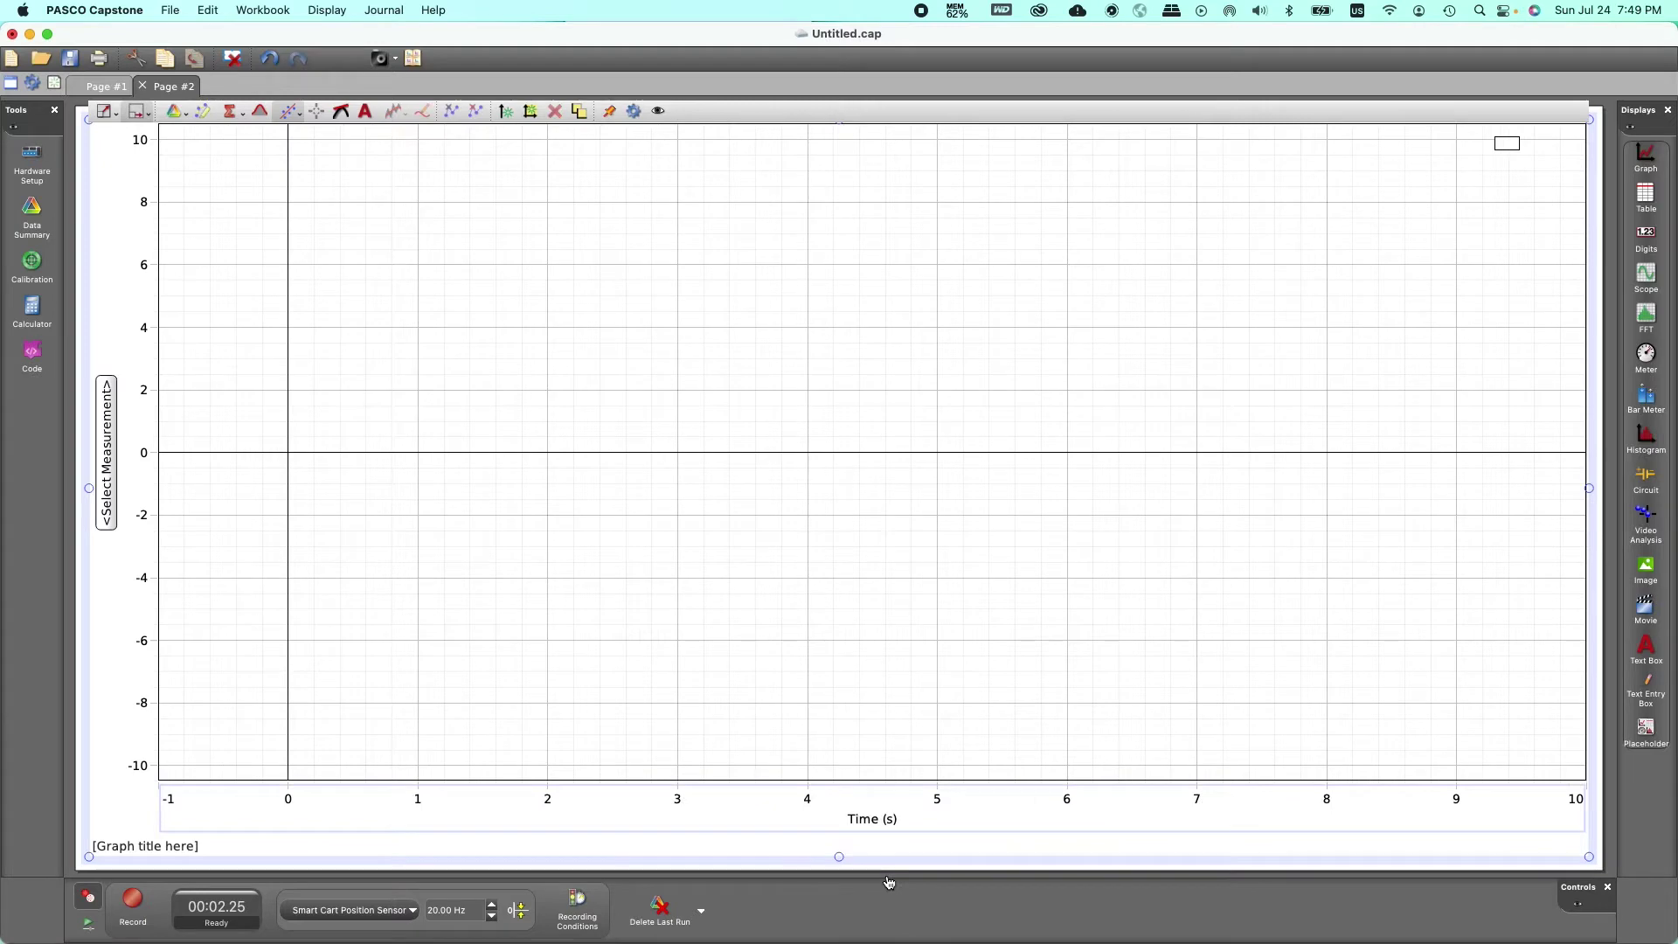
{"action": "left_click", "coordinate": [108, 476]}
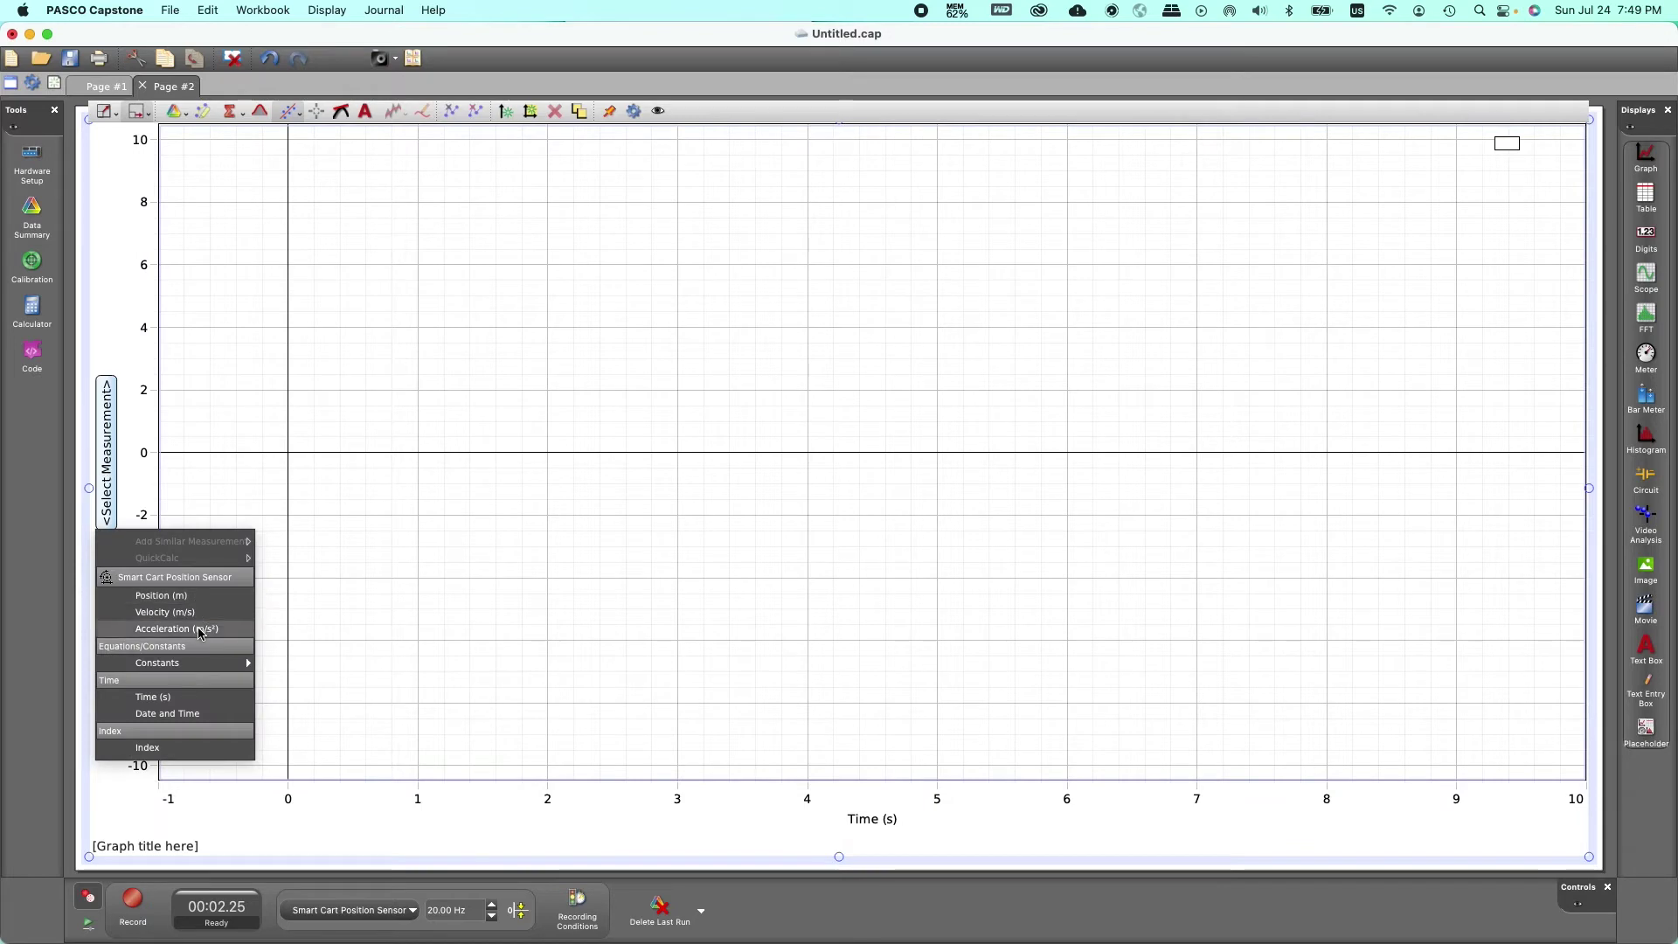
{"action": "left_click", "coordinate": [107, 472]}
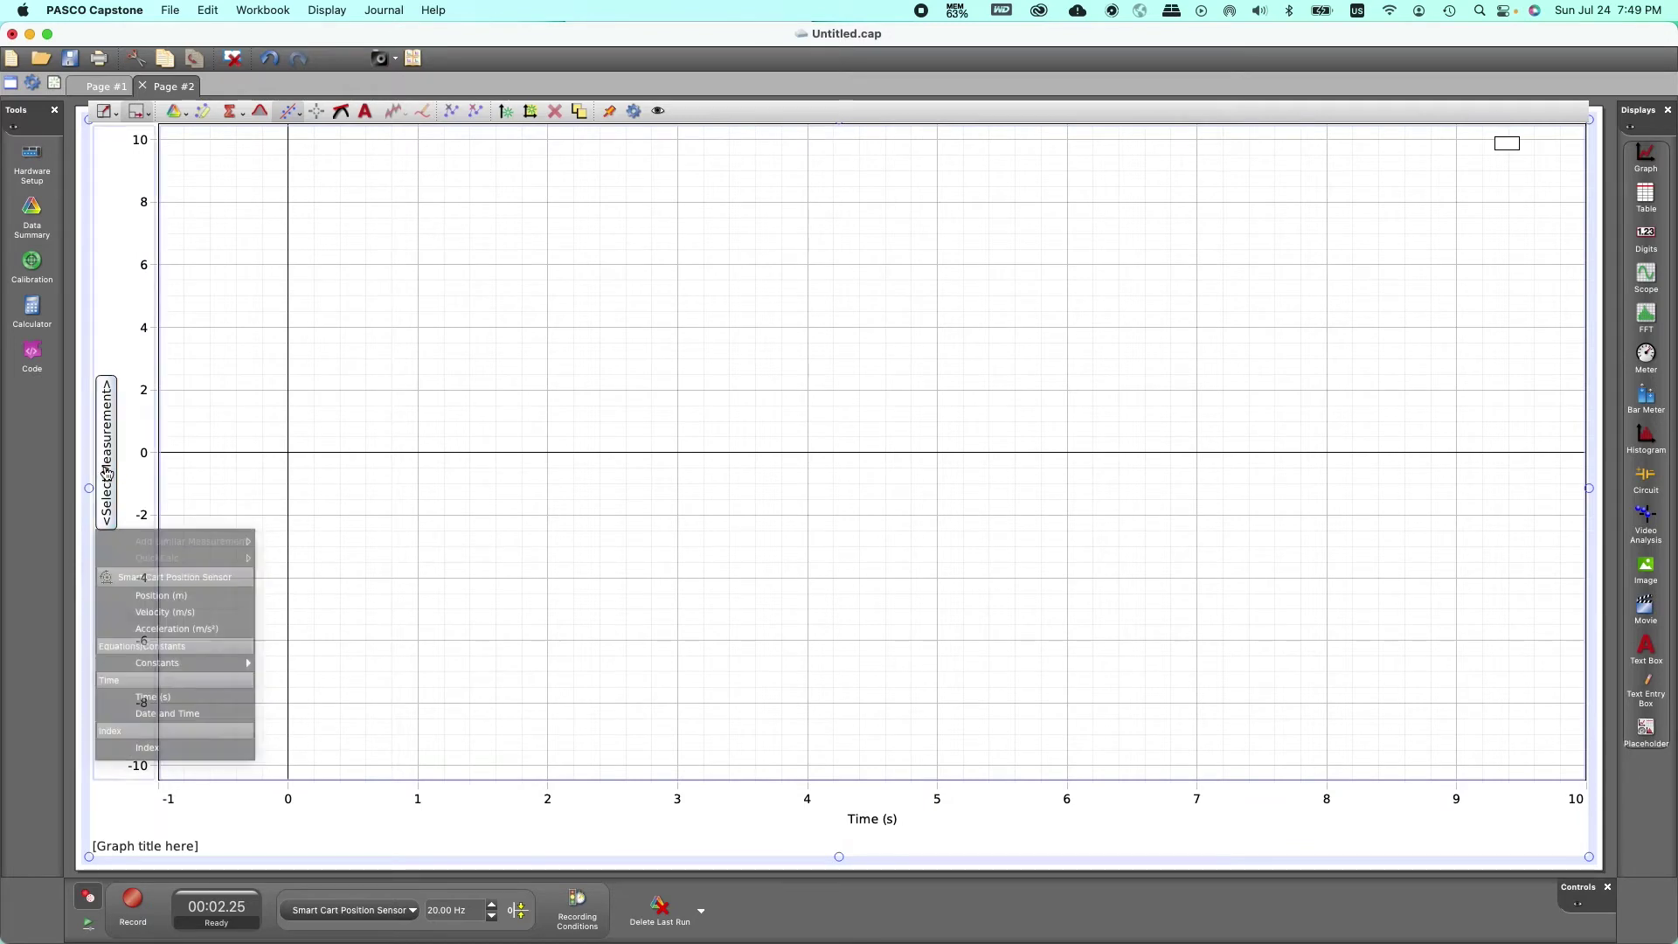
{"action": "left_click", "coordinate": [107, 470]}
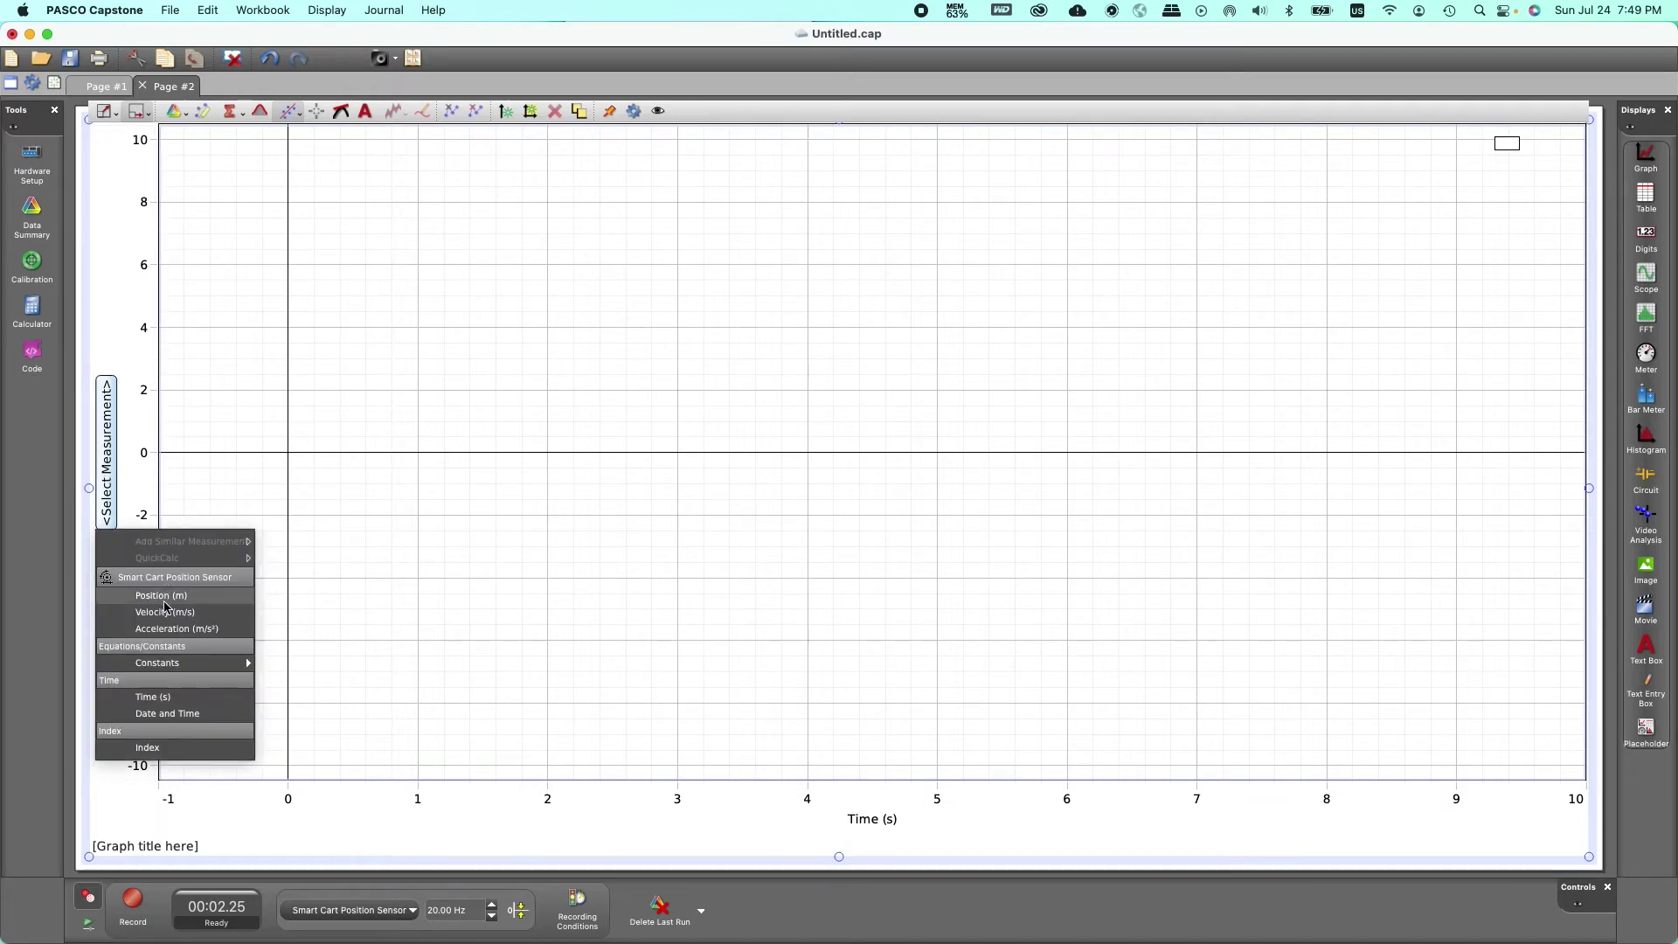
{"action": "left_click", "coordinate": [168, 617]}
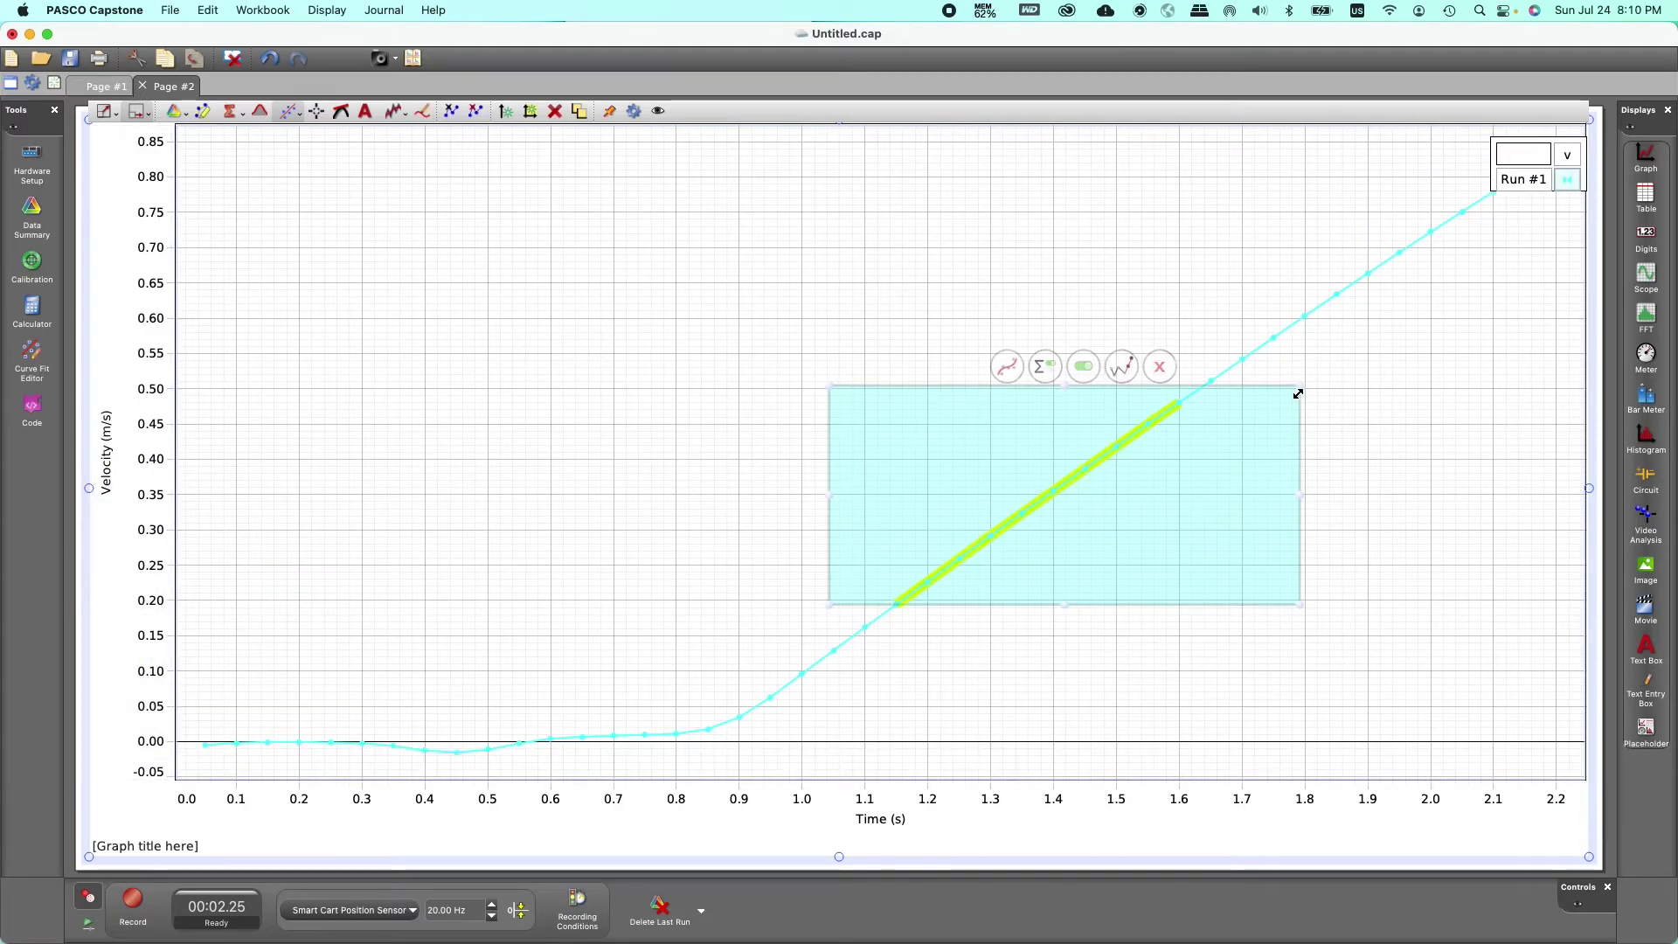
Extend the highlight to about 2 s and apply a Linear mt + b fit: slope 0.621, intercept -0.516
{"action": "left_click_drag", "start_coordinate": [1301, 387], "coordinate": [1457, 217]}
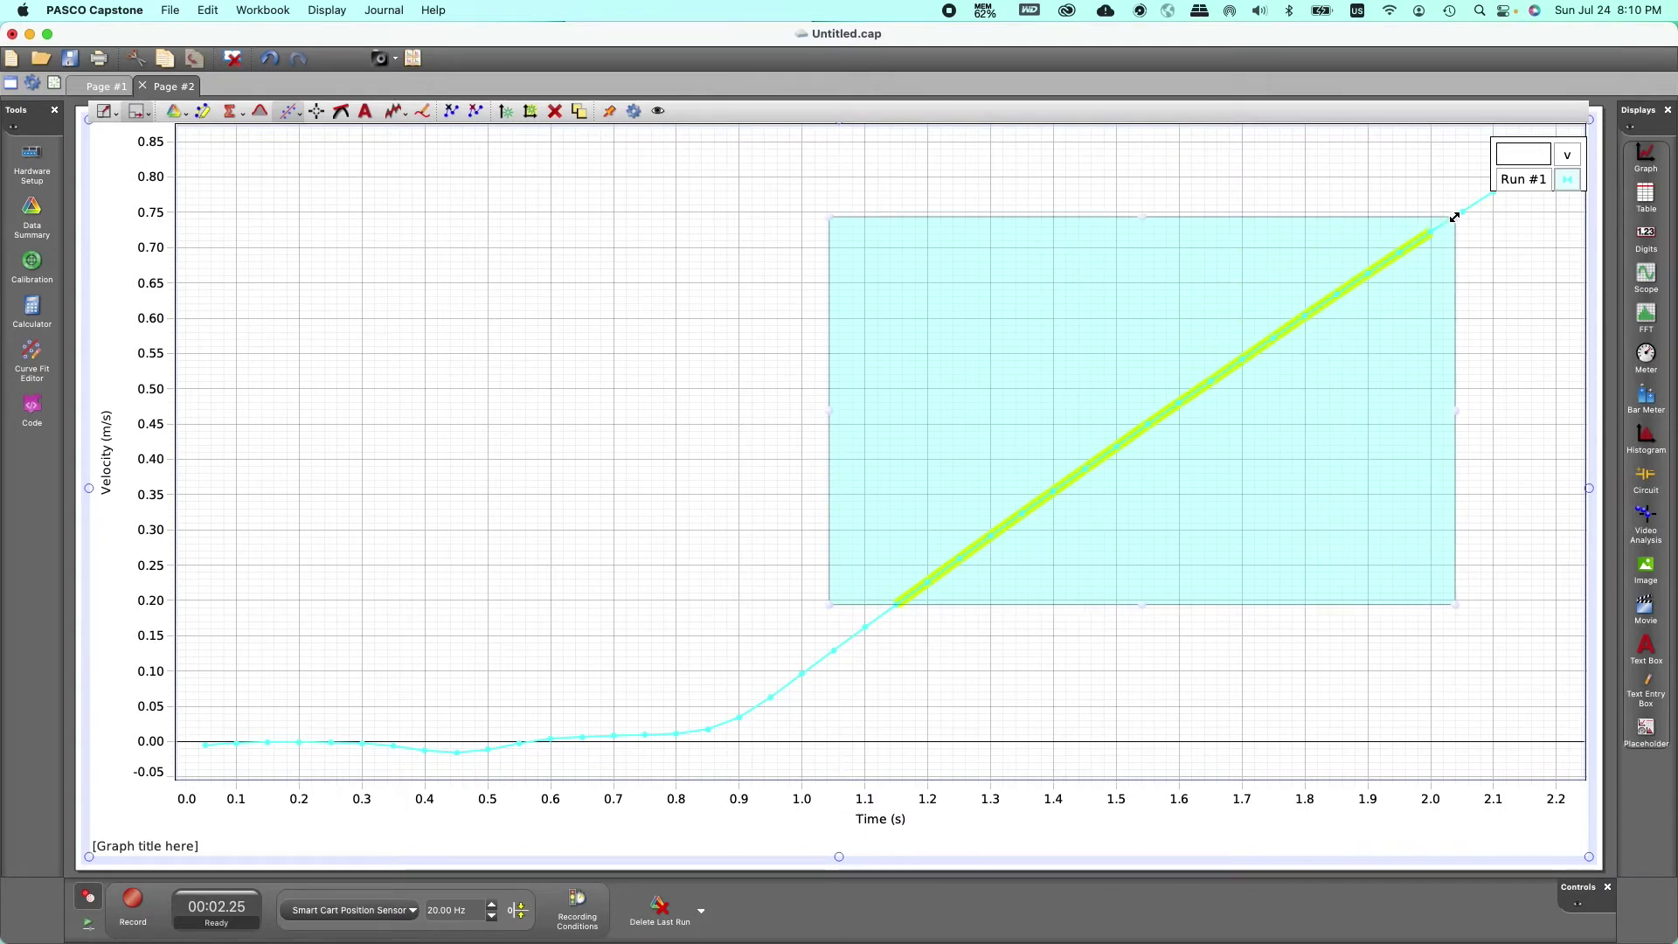
{"action": "left_click", "coordinate": [299, 114]}
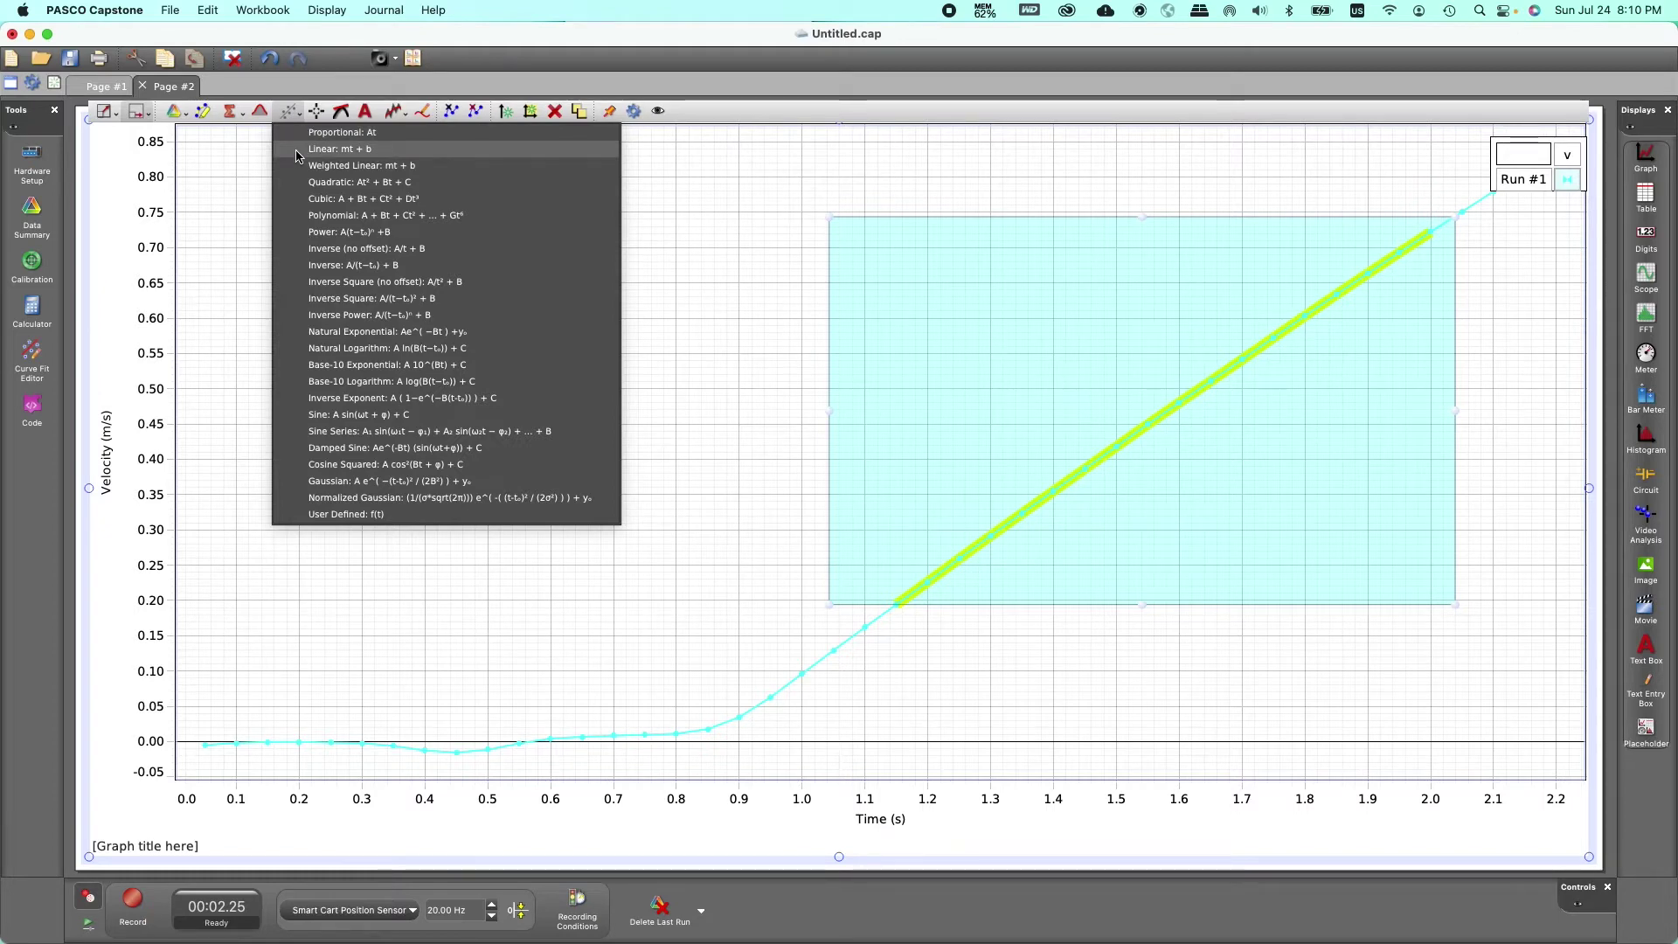
{"action": "left_click", "coordinate": [298, 150]}
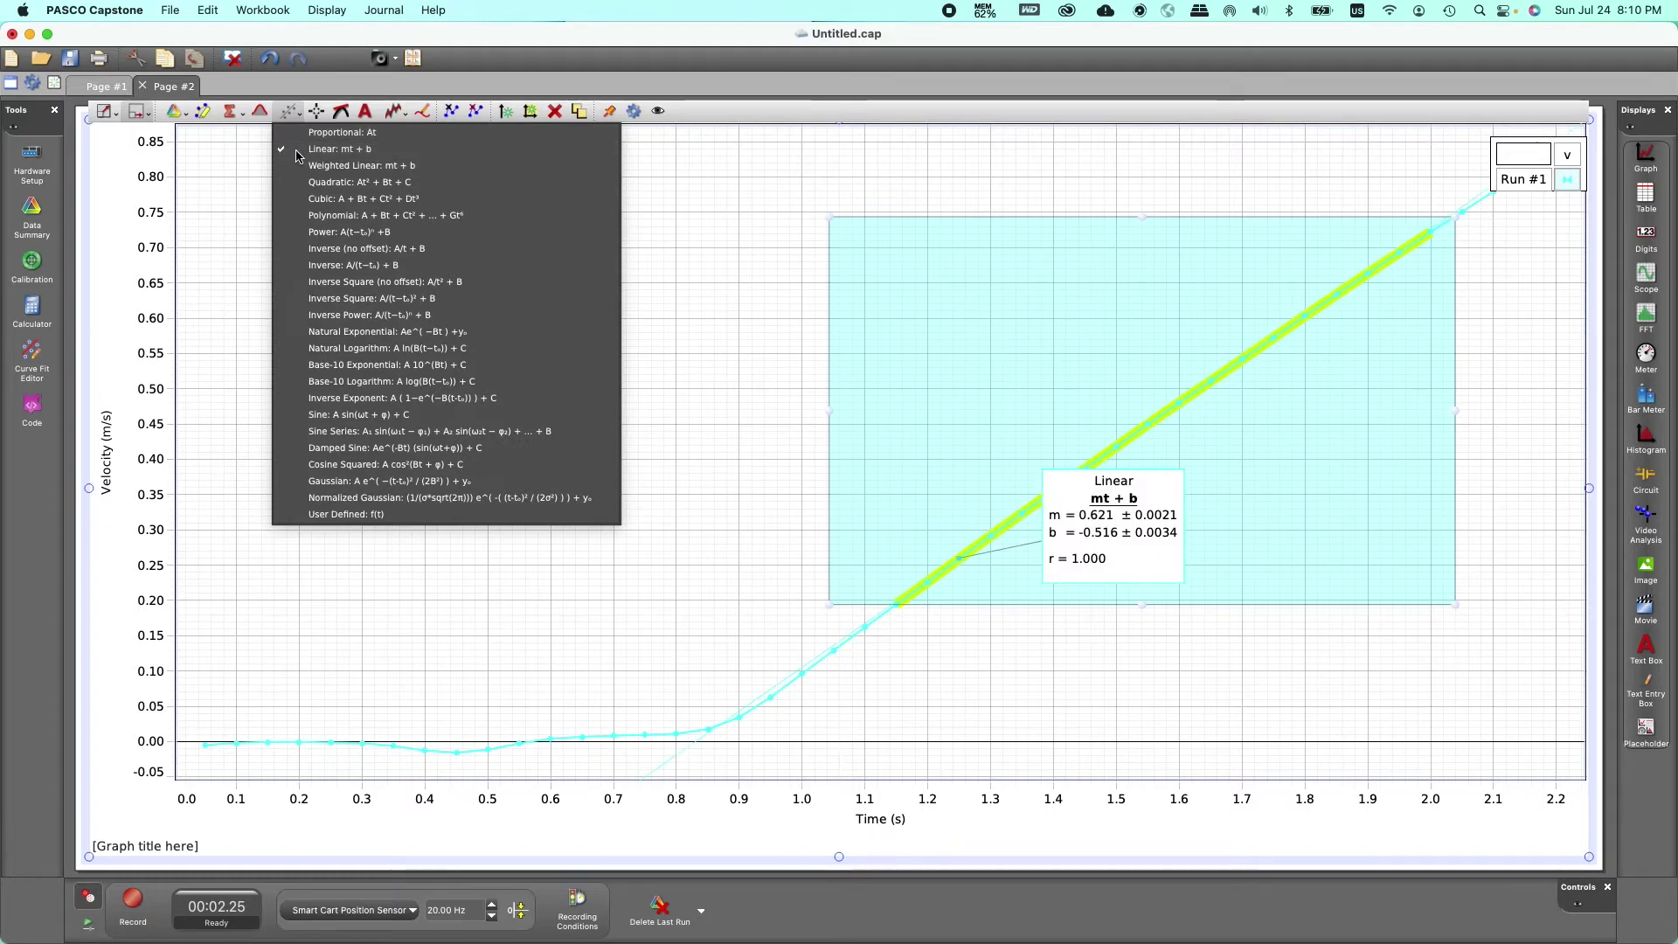
{"action": "left_click", "coordinate": [292, 153]}
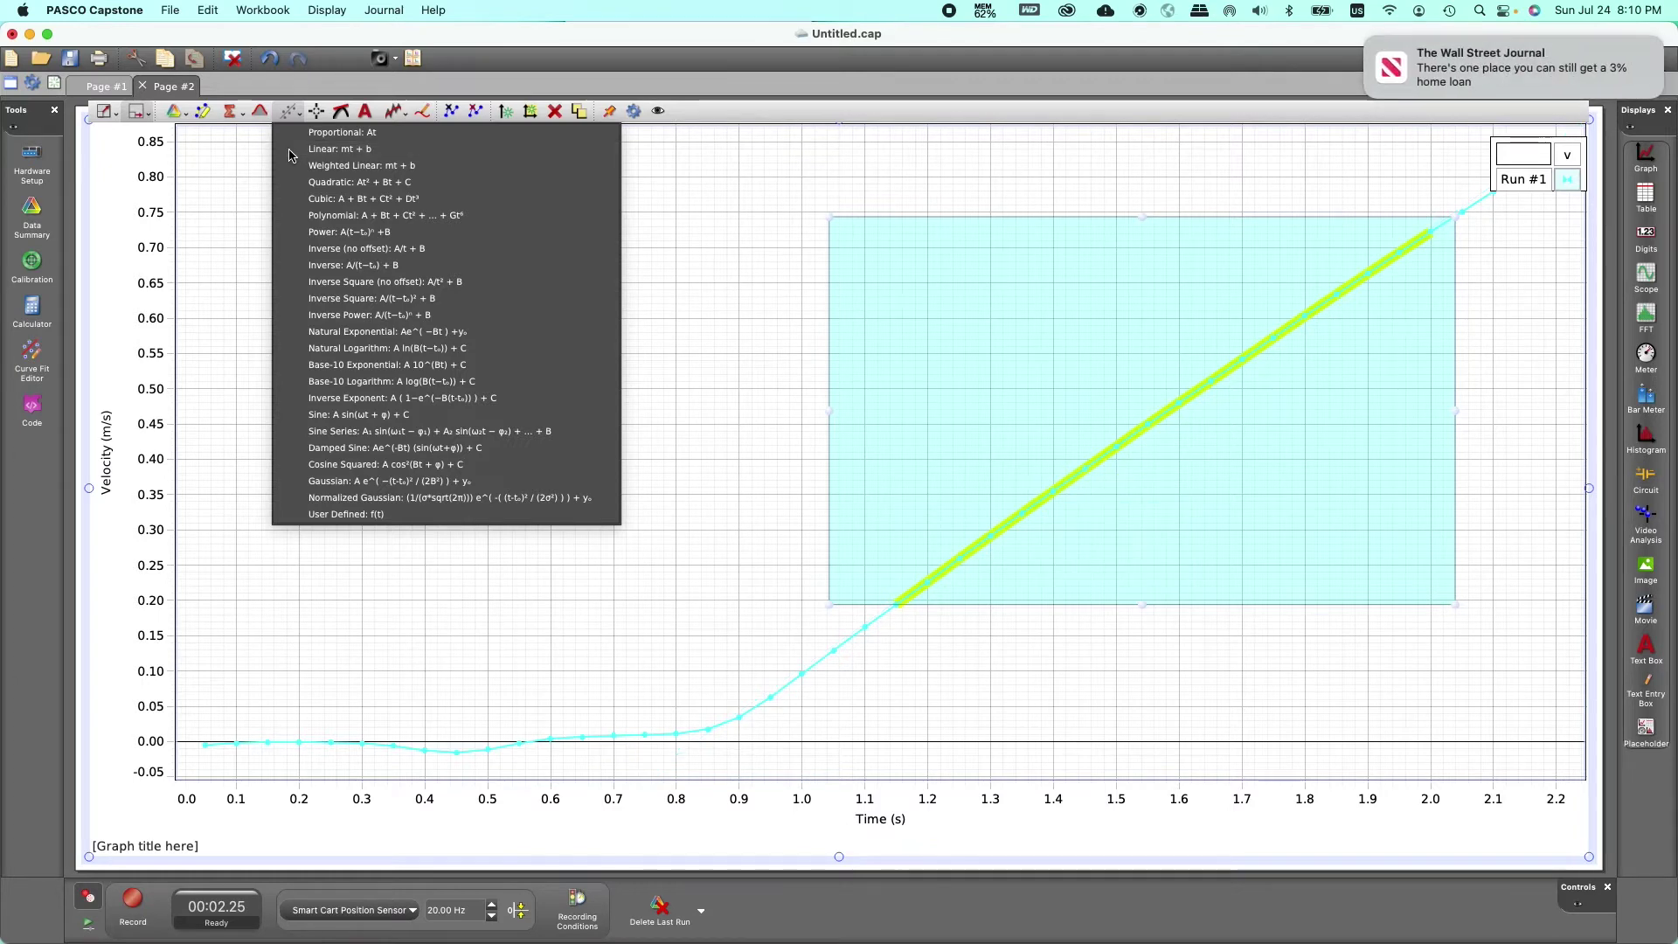
{"action": "left_click", "coordinate": [291, 153]}
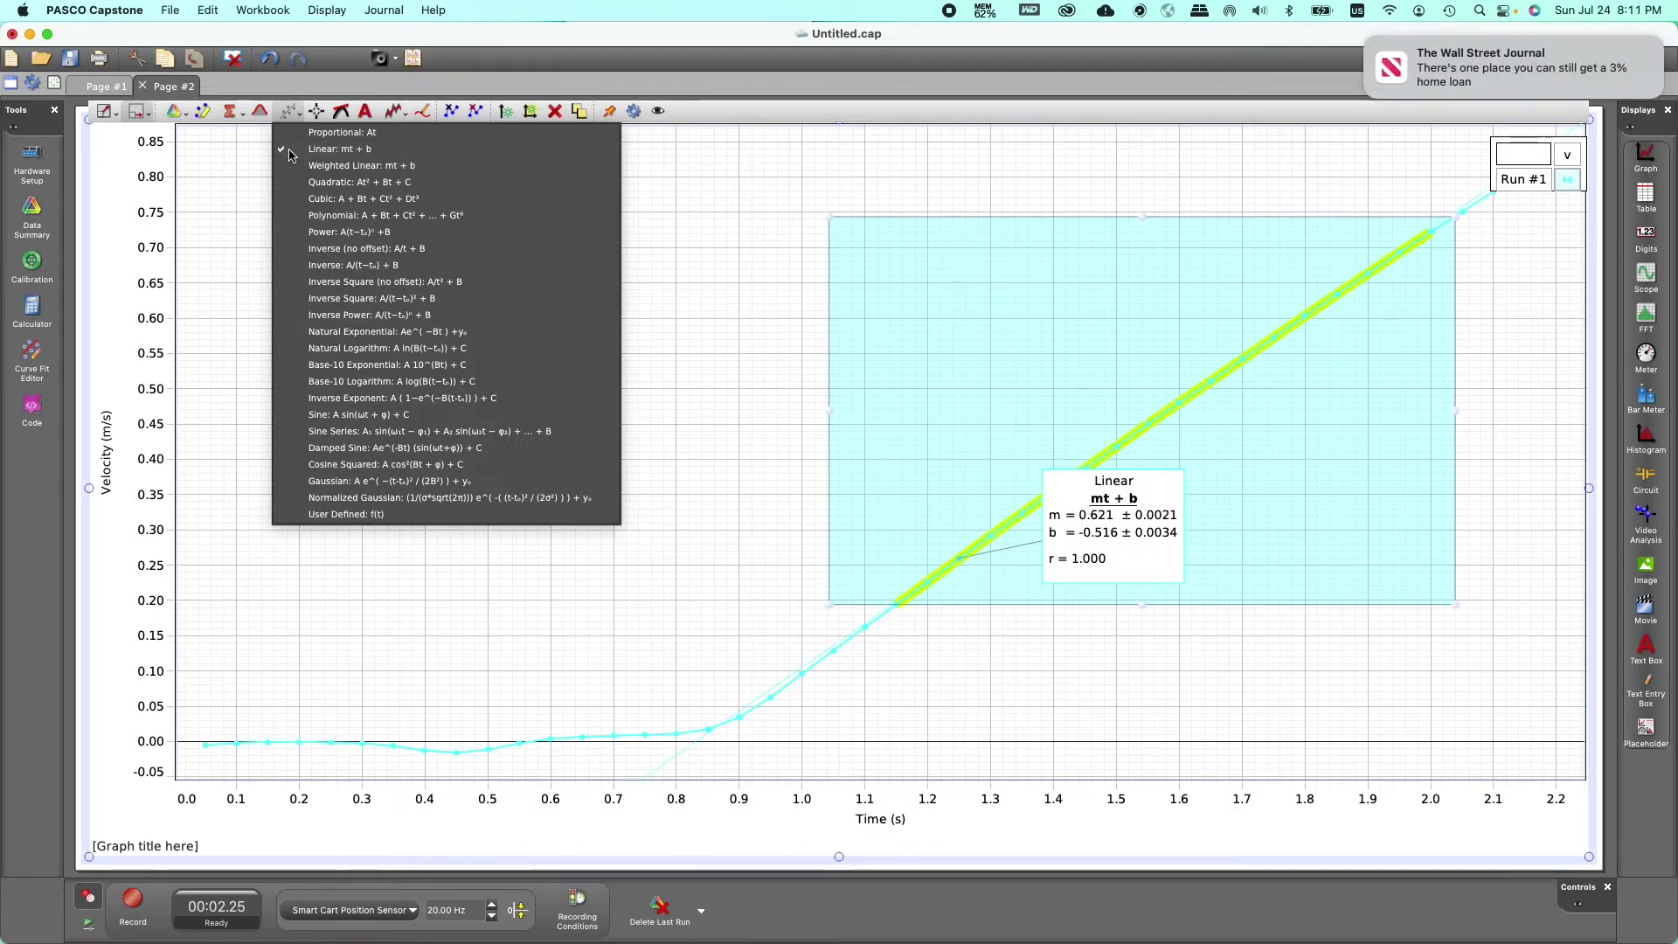
{"action": "left_click", "coordinate": [1369, 41]}
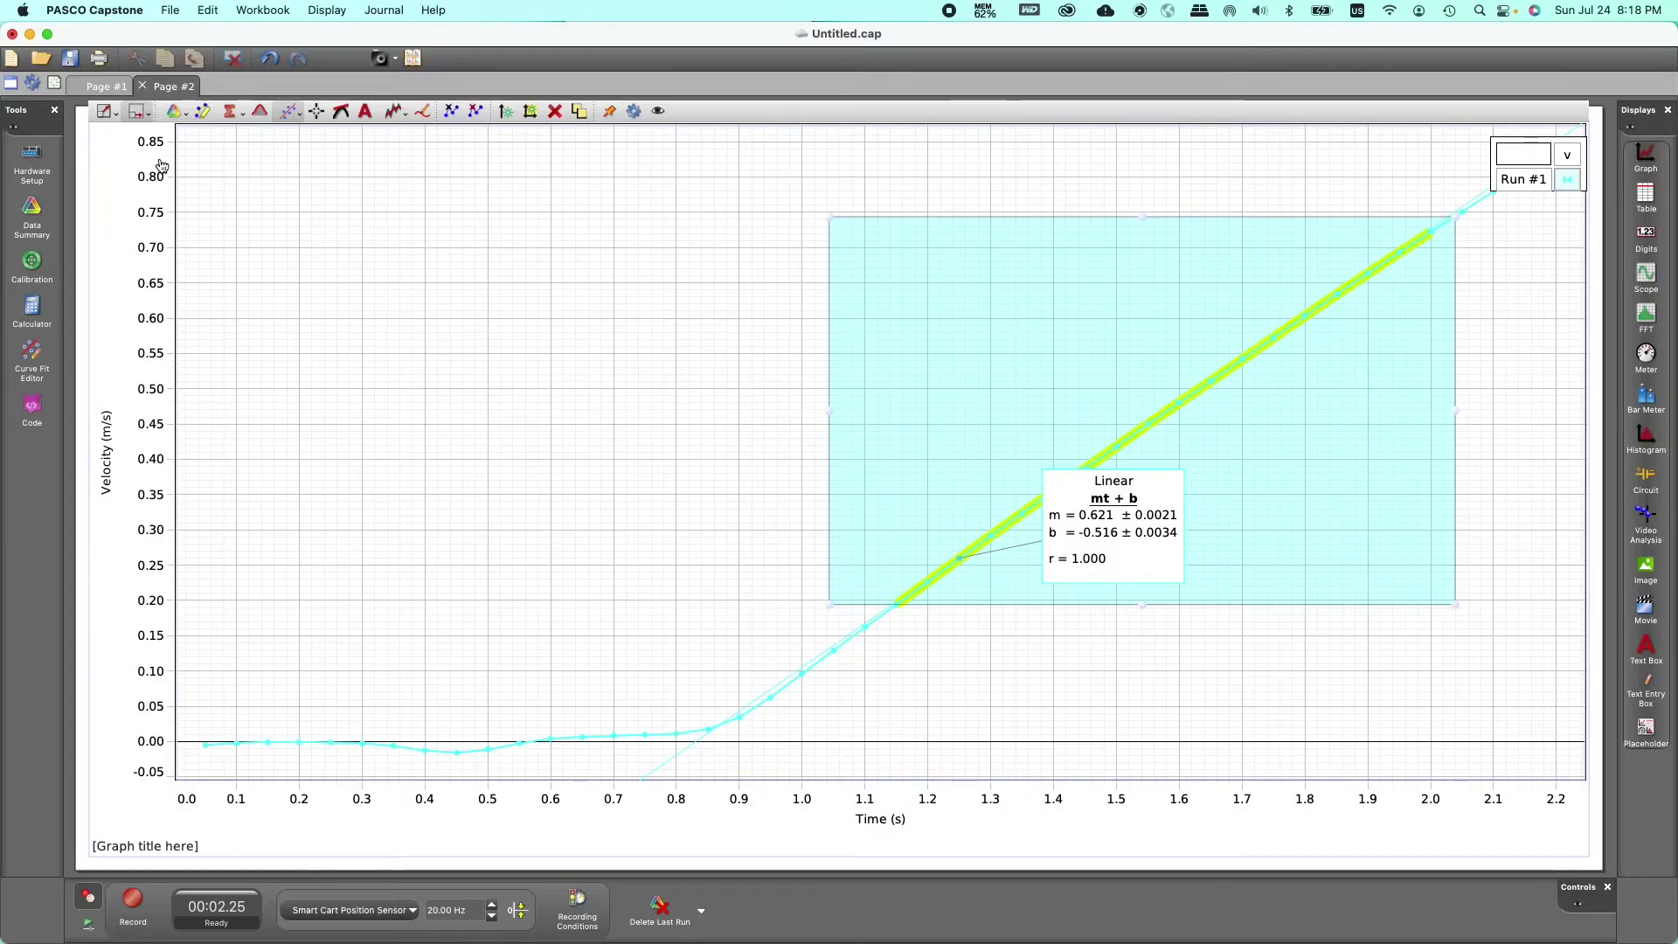
On Page #1, highlight the rising position curve from about 0.03 to 0.41 m
{"action": "left_click", "coordinate": [105, 87]}
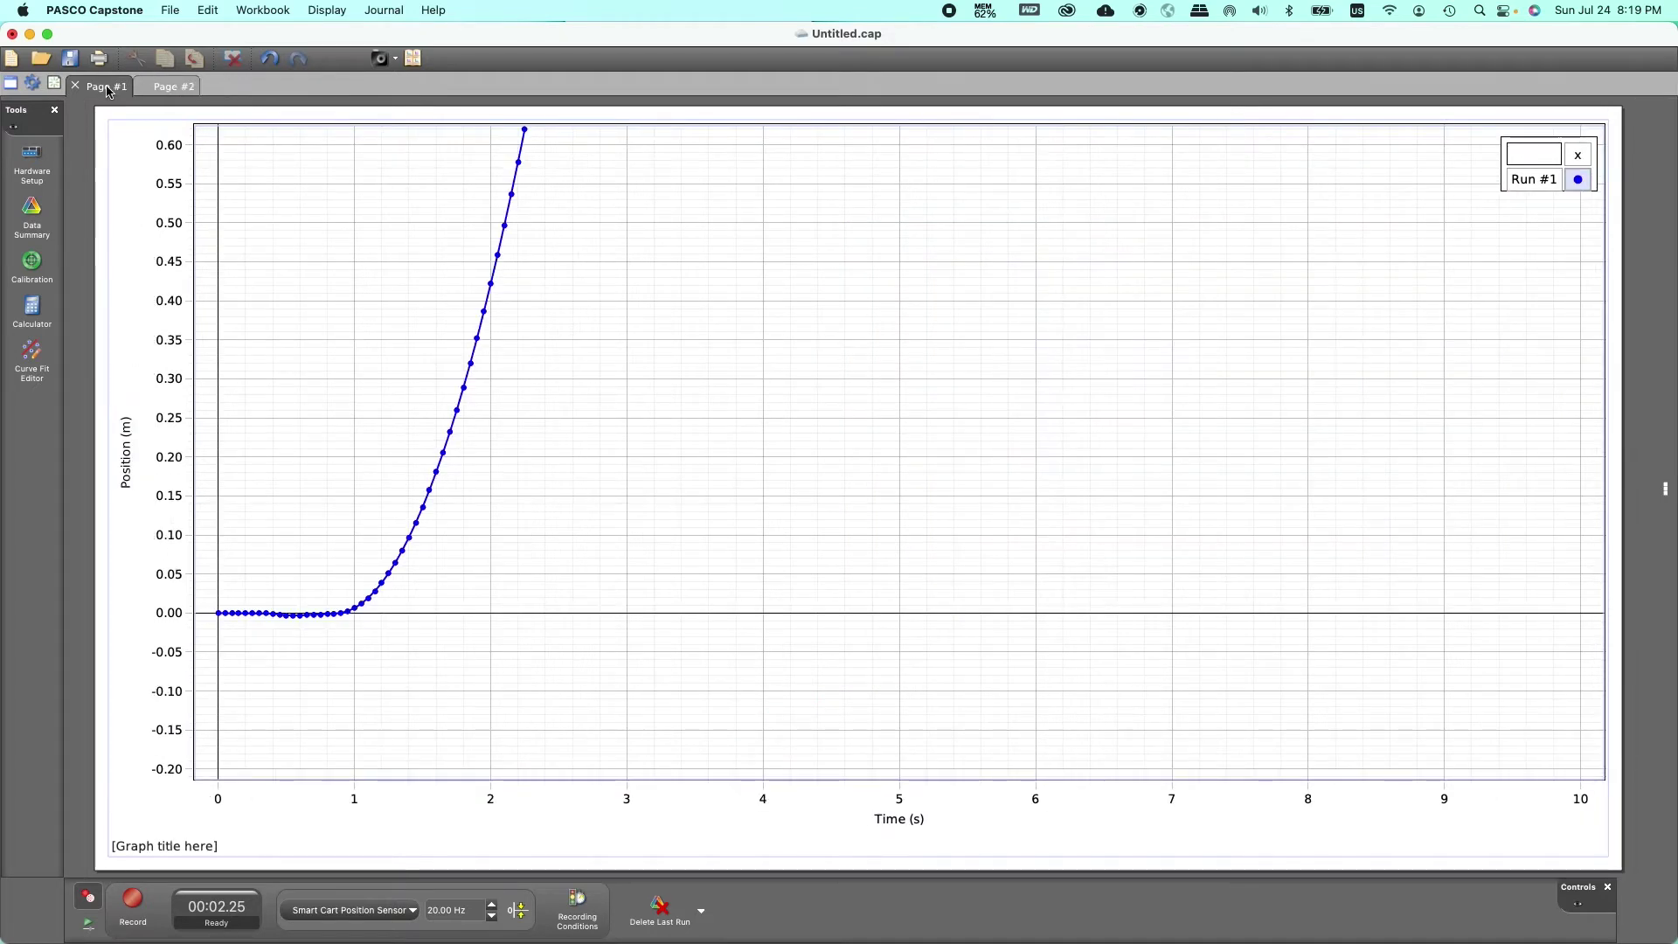
{"action": "mouse_move", "coordinate": [262, 173]}
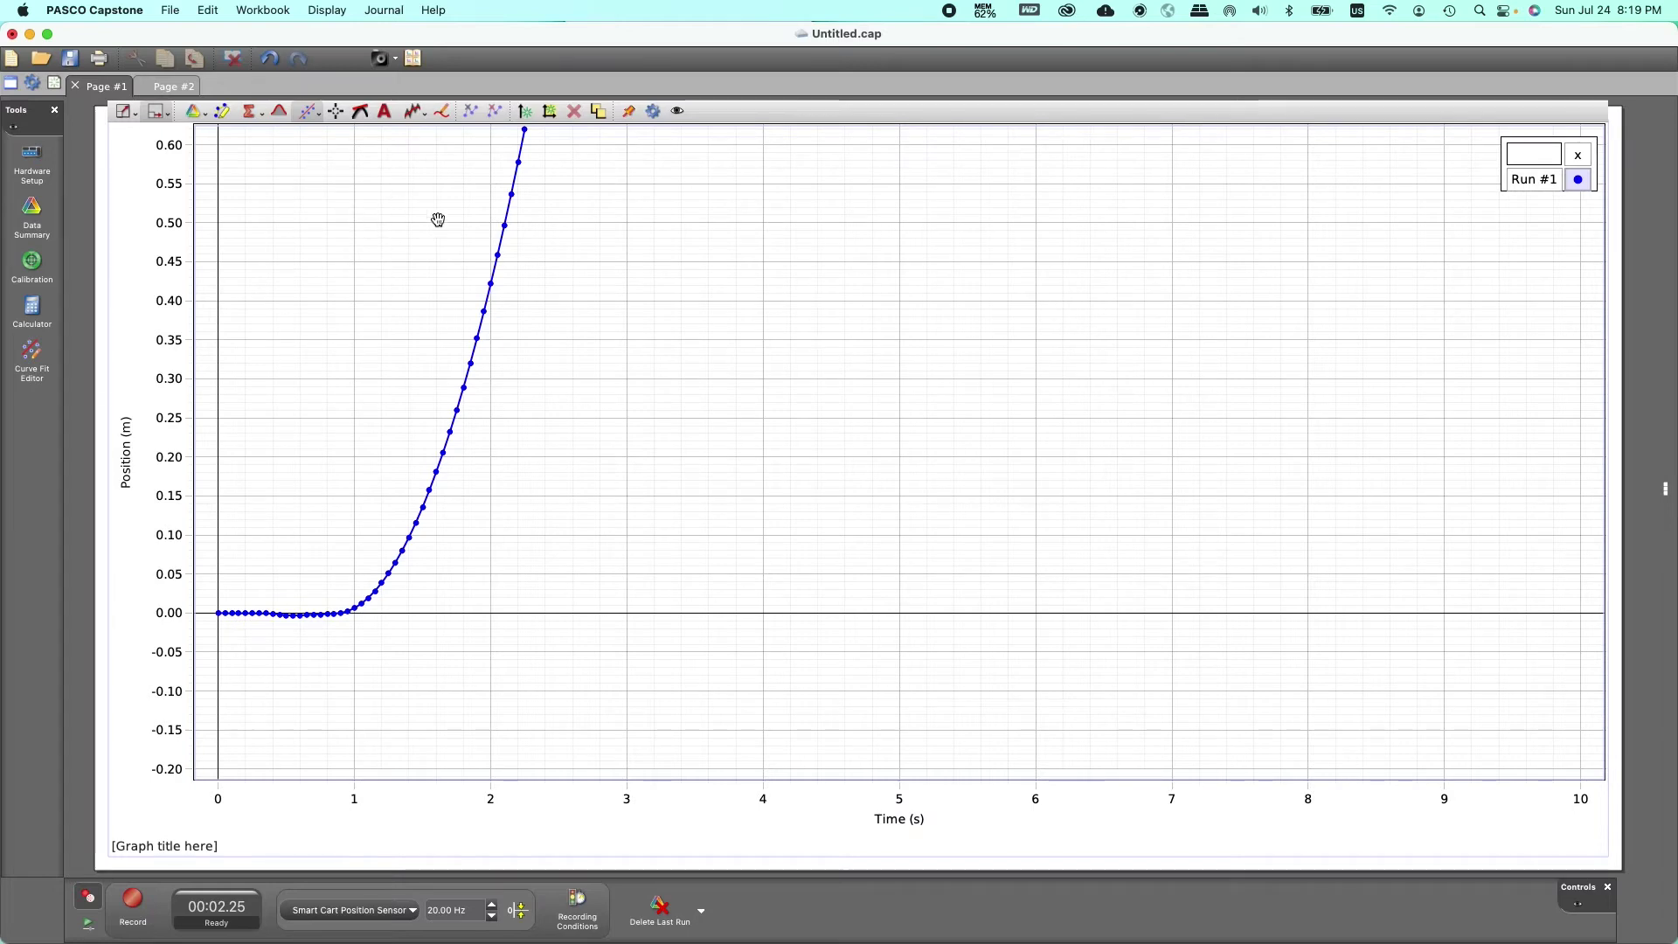
{"action": "left_click", "coordinate": [222, 112]}
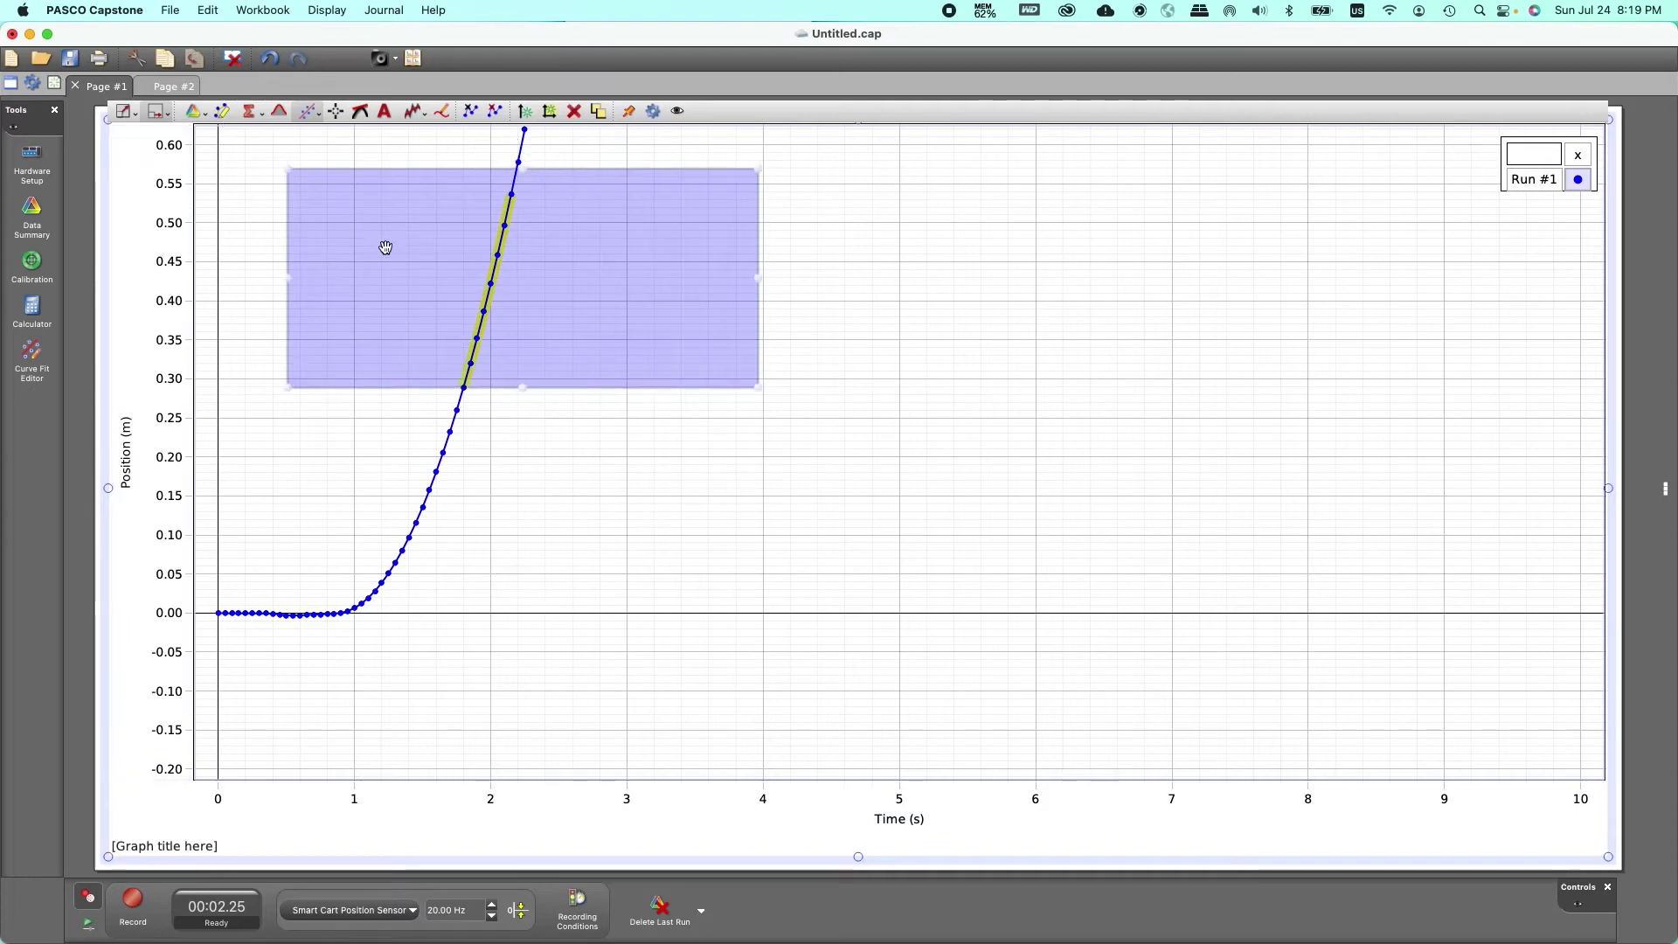
{"action": "left_click_drag", "start_coordinate": [385, 249], "coordinate": [375, 432]}
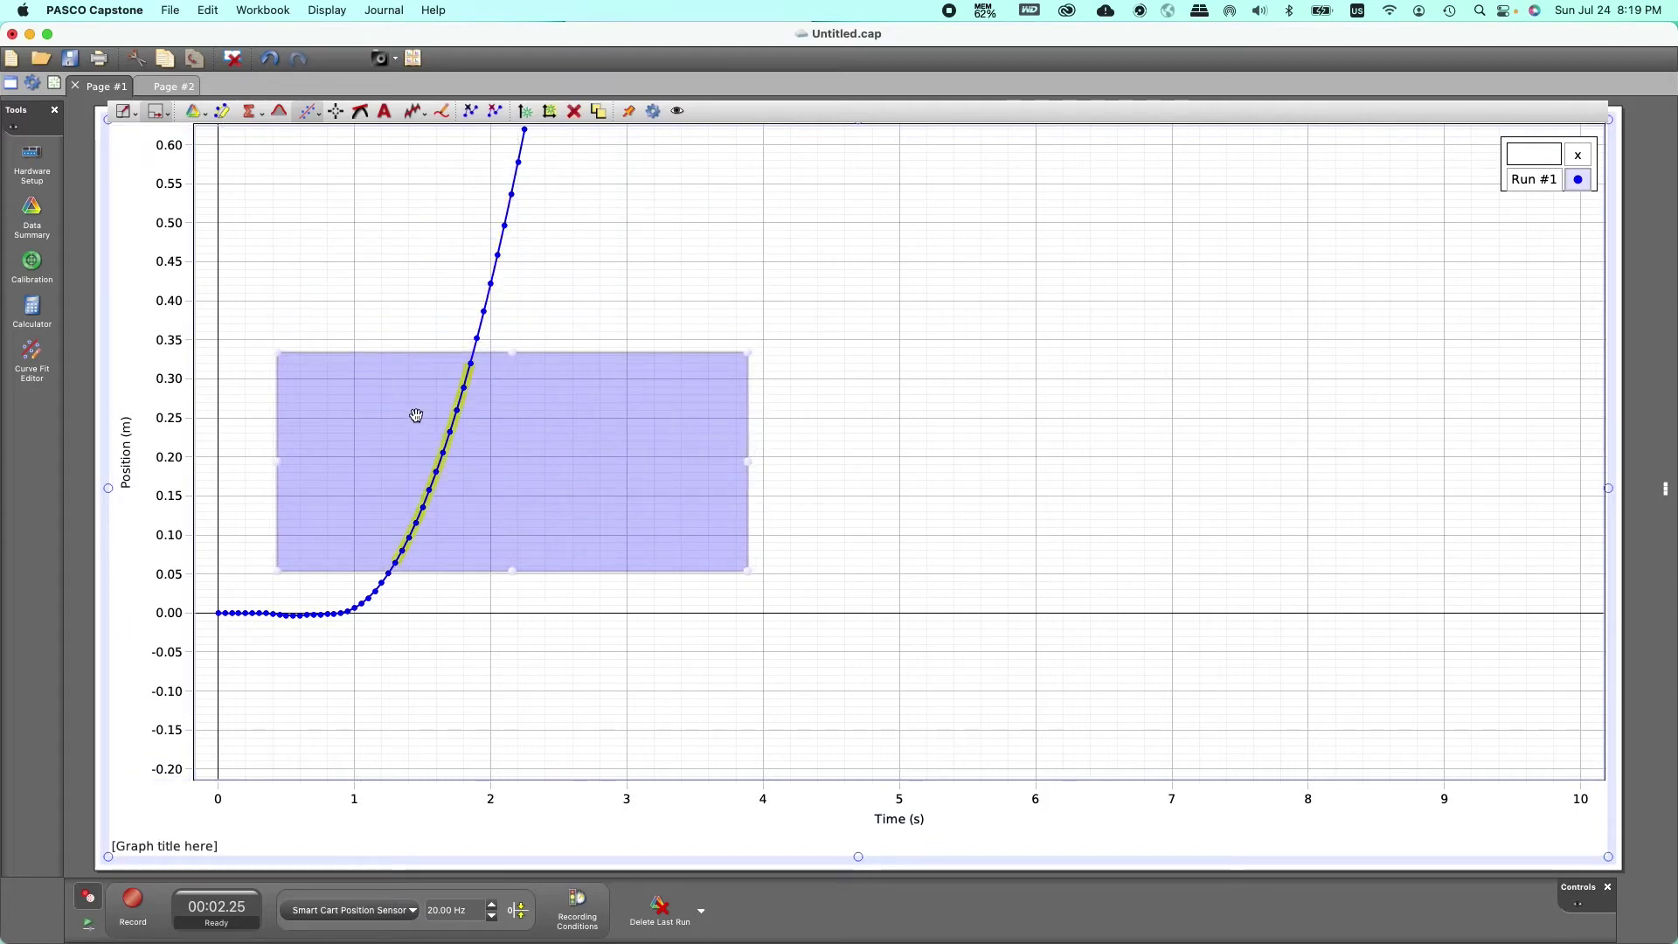
{"action": "mouse_move", "coordinate": [498, 370]}
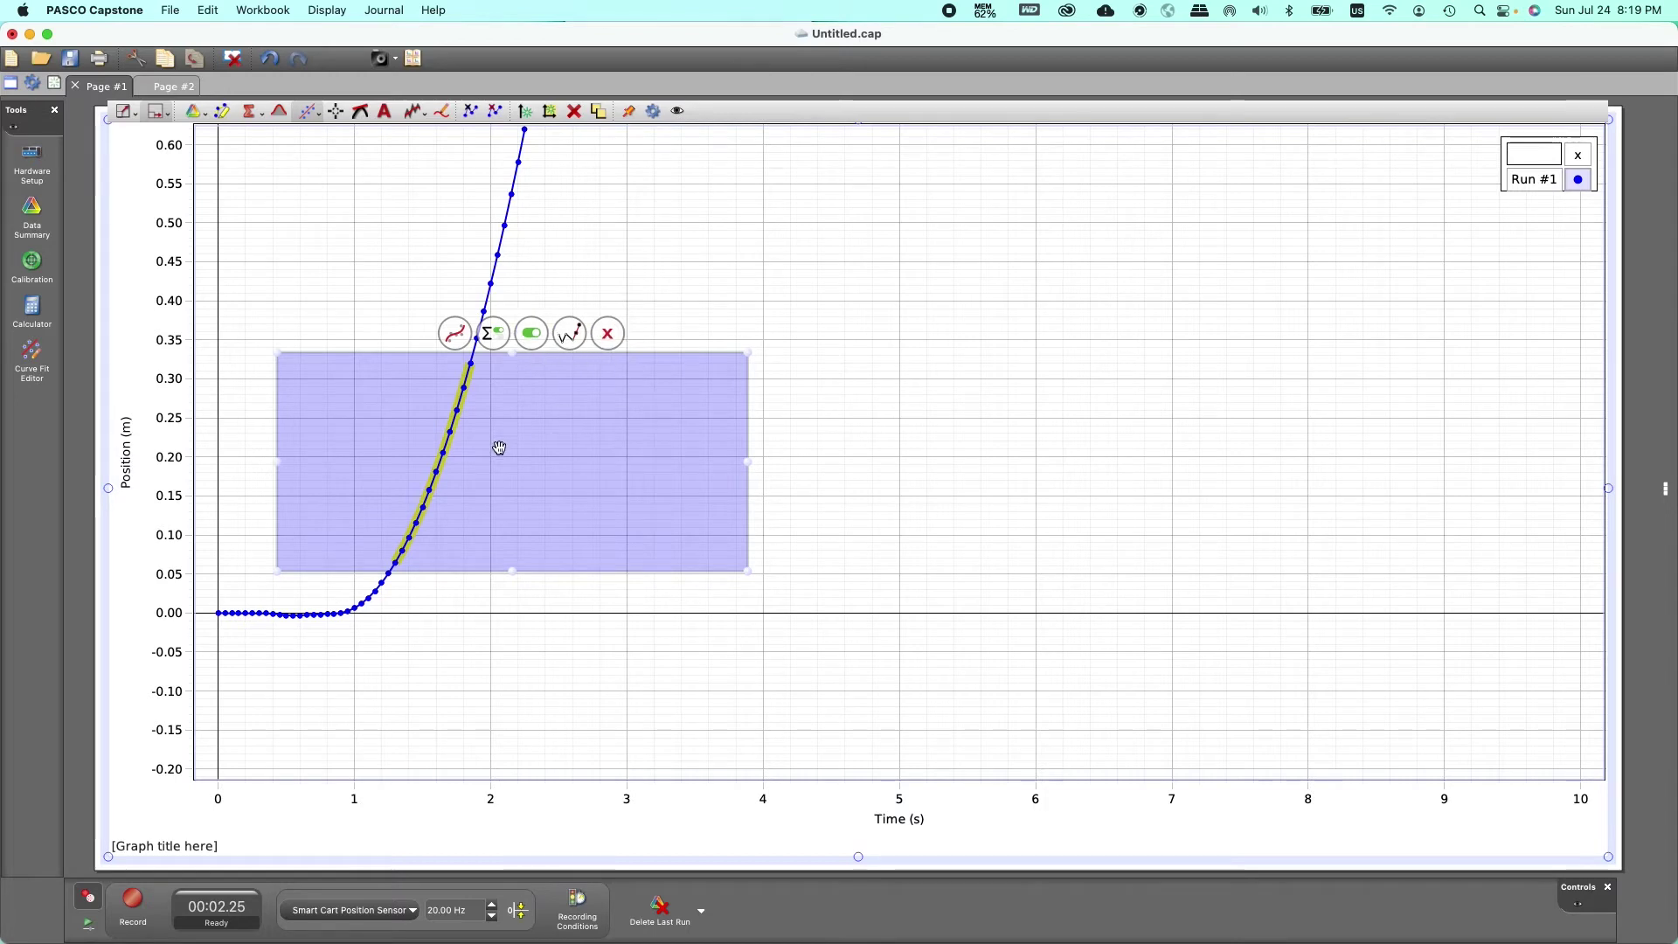
{"action": "left_click_drag", "start_coordinate": [499, 447], "coordinate": [497, 462]}
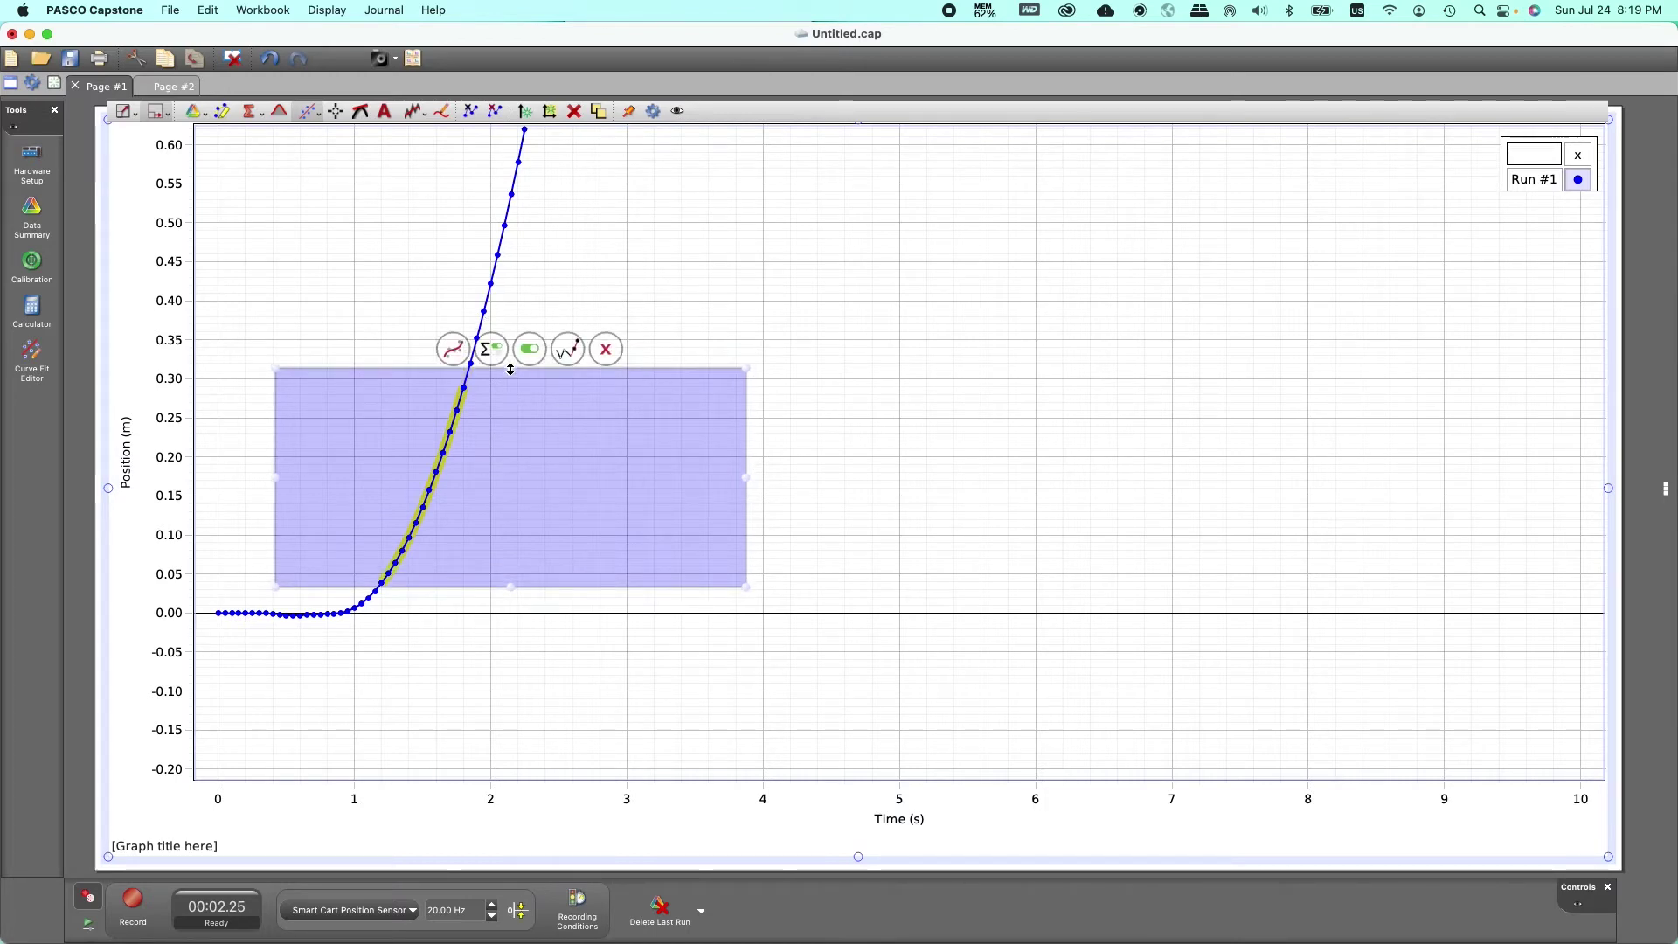
{"action": "left_click_drag", "start_coordinate": [512, 370], "coordinate": [521, 291]}
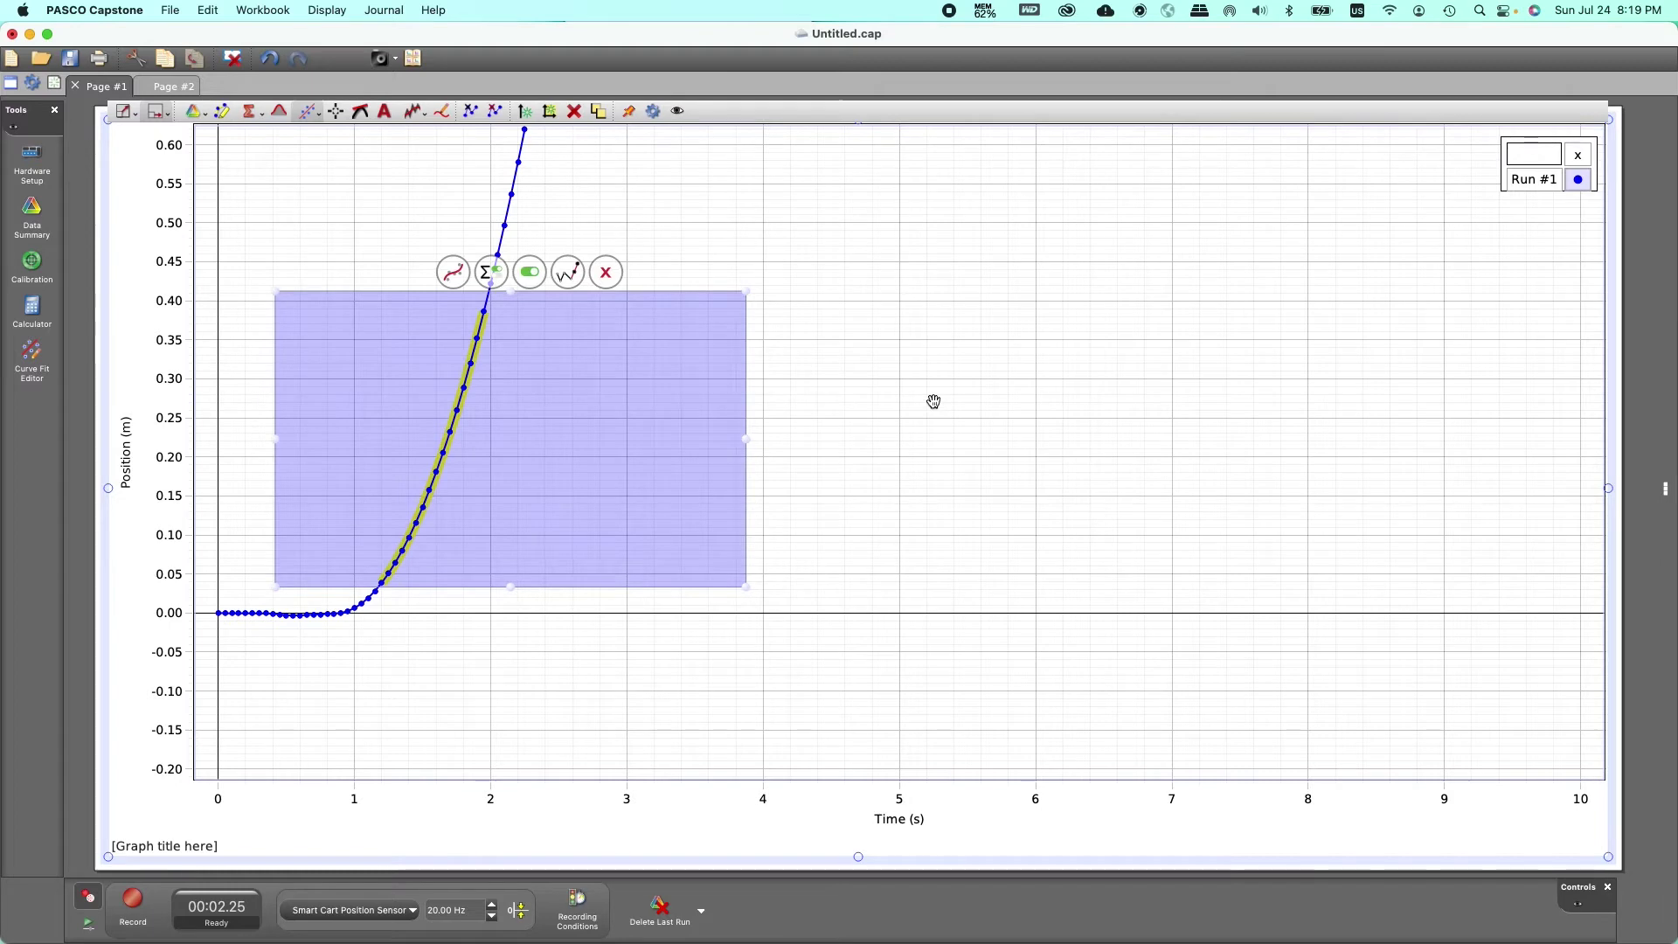
{"action": "left_click", "coordinate": [320, 119]}
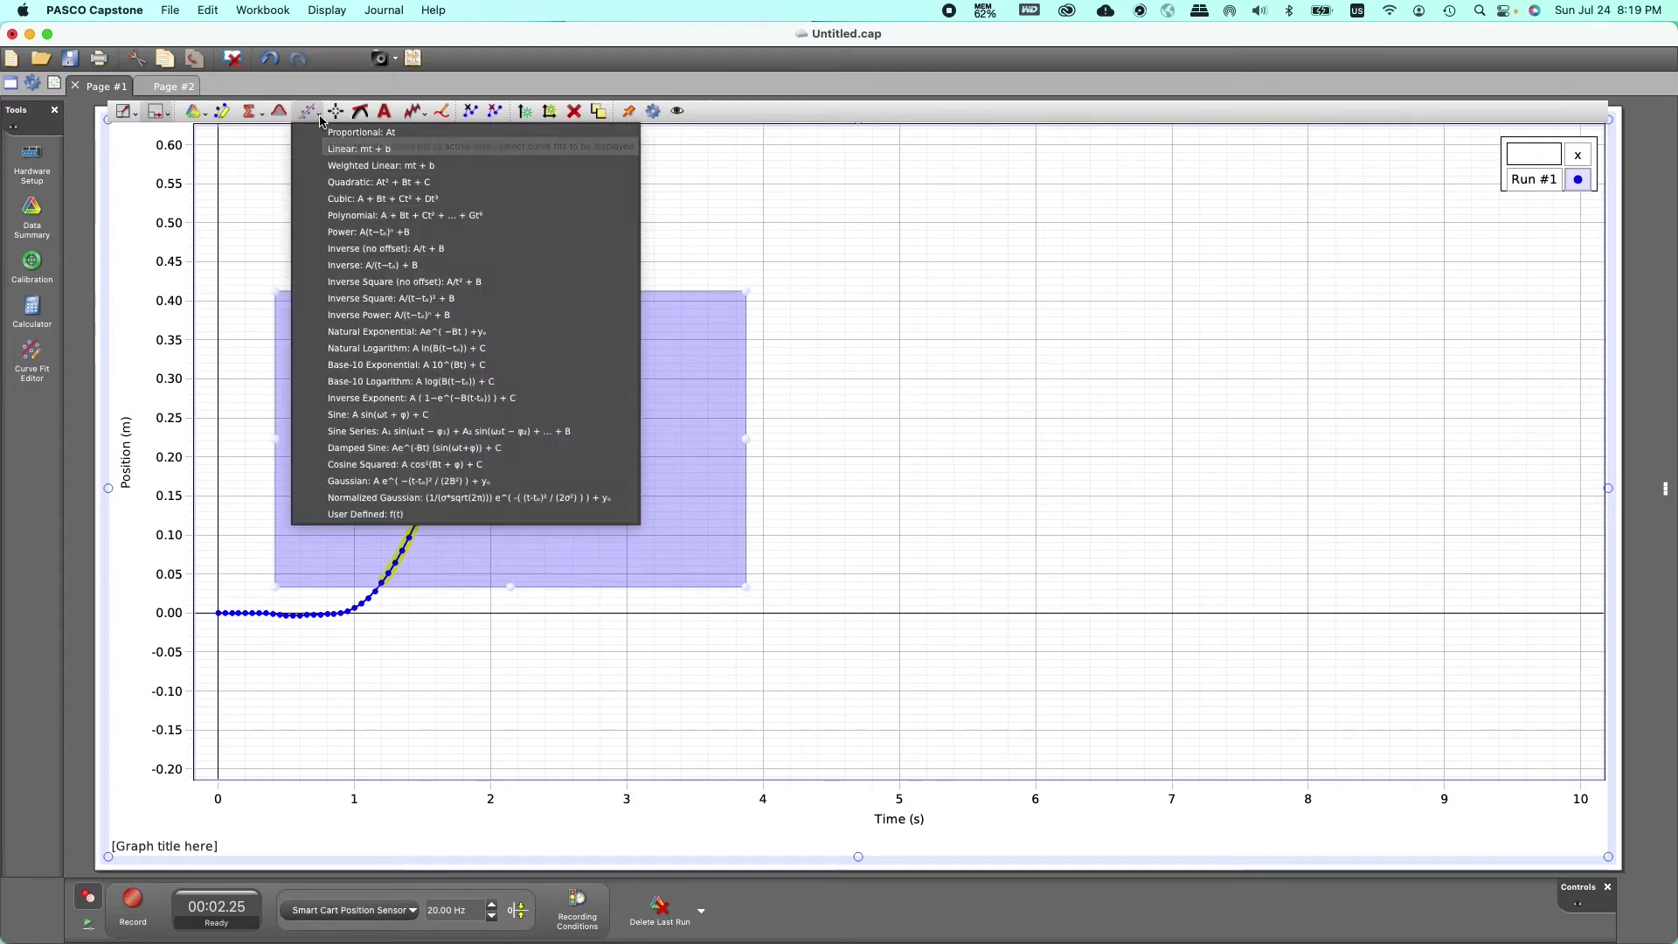
Apply a Quadratic At² + Bt + C fit, giving A = 0.311, B = -0.515, C = 0.209
{"action": "left_click", "coordinate": [314, 187]}
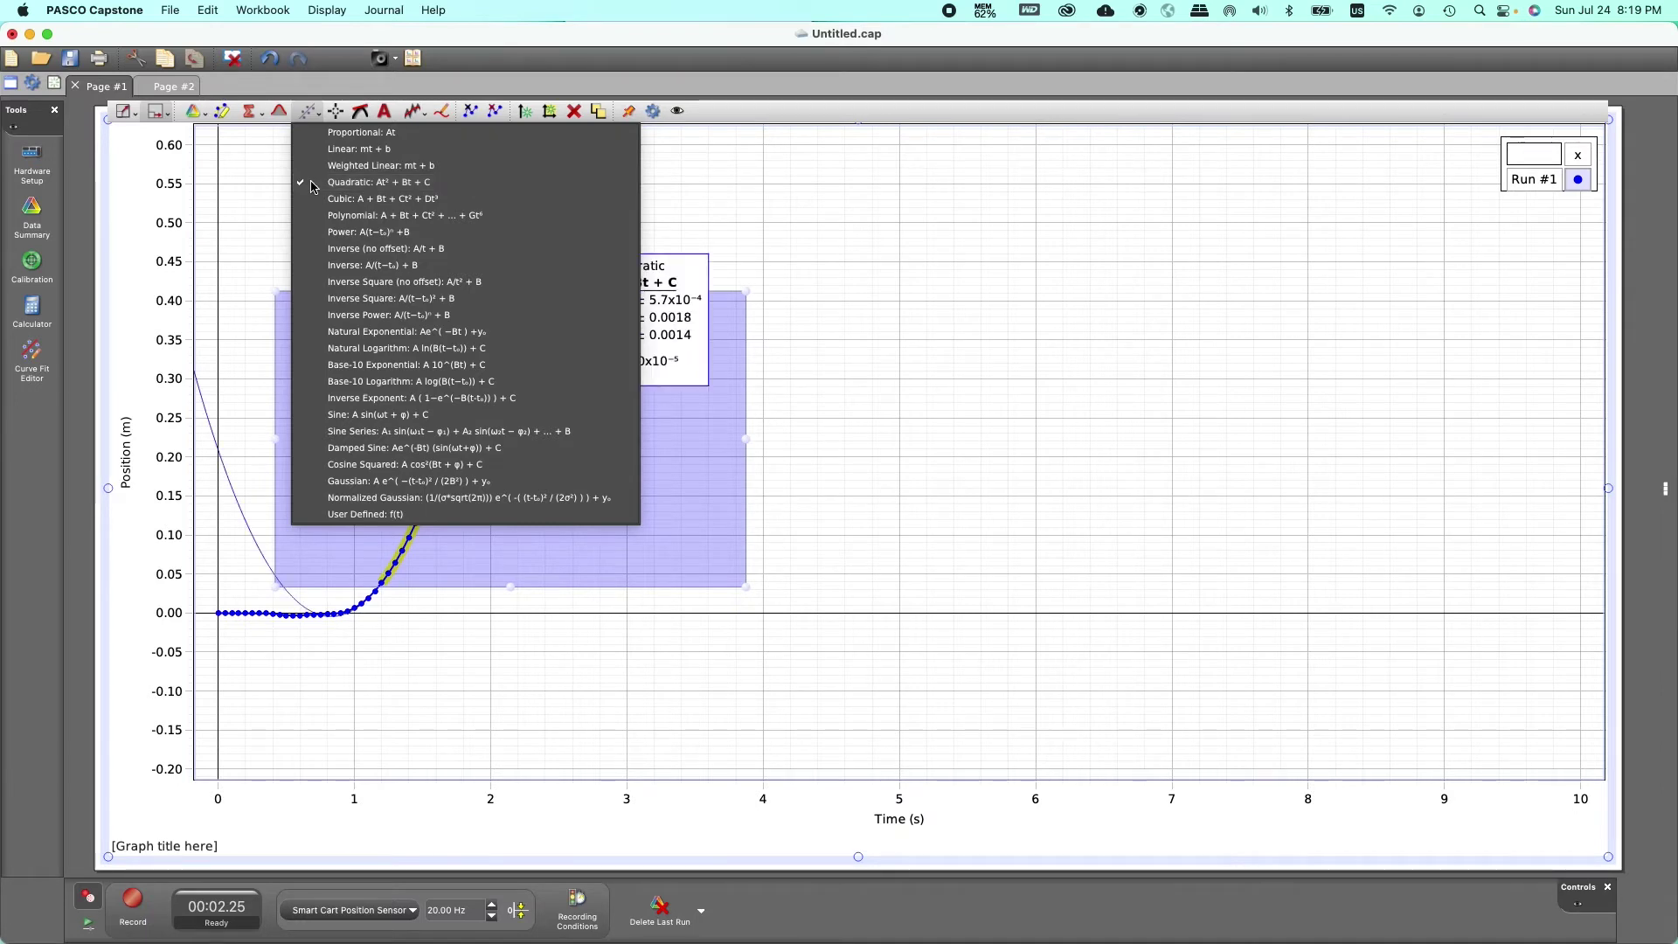
{"action": "left_click", "coordinate": [883, 330]}
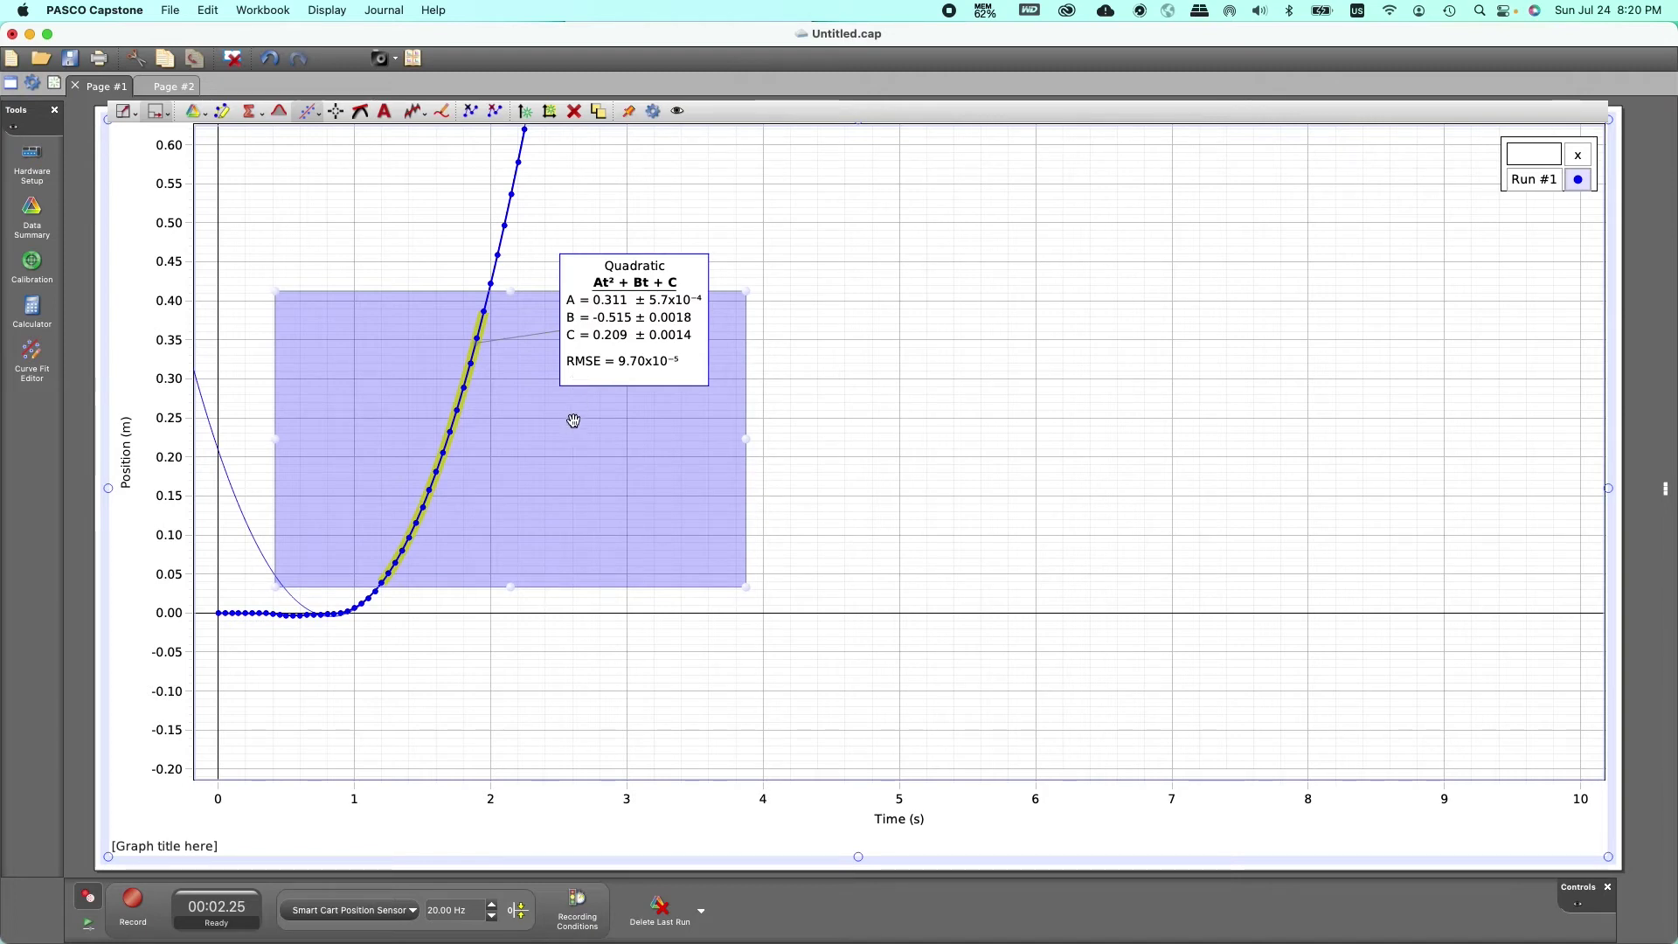
Nudge the highlighted fit region, then graph Velocity against Position
{"action": "left_click_drag", "start_coordinate": [566, 431], "coordinate": [583, 416]}
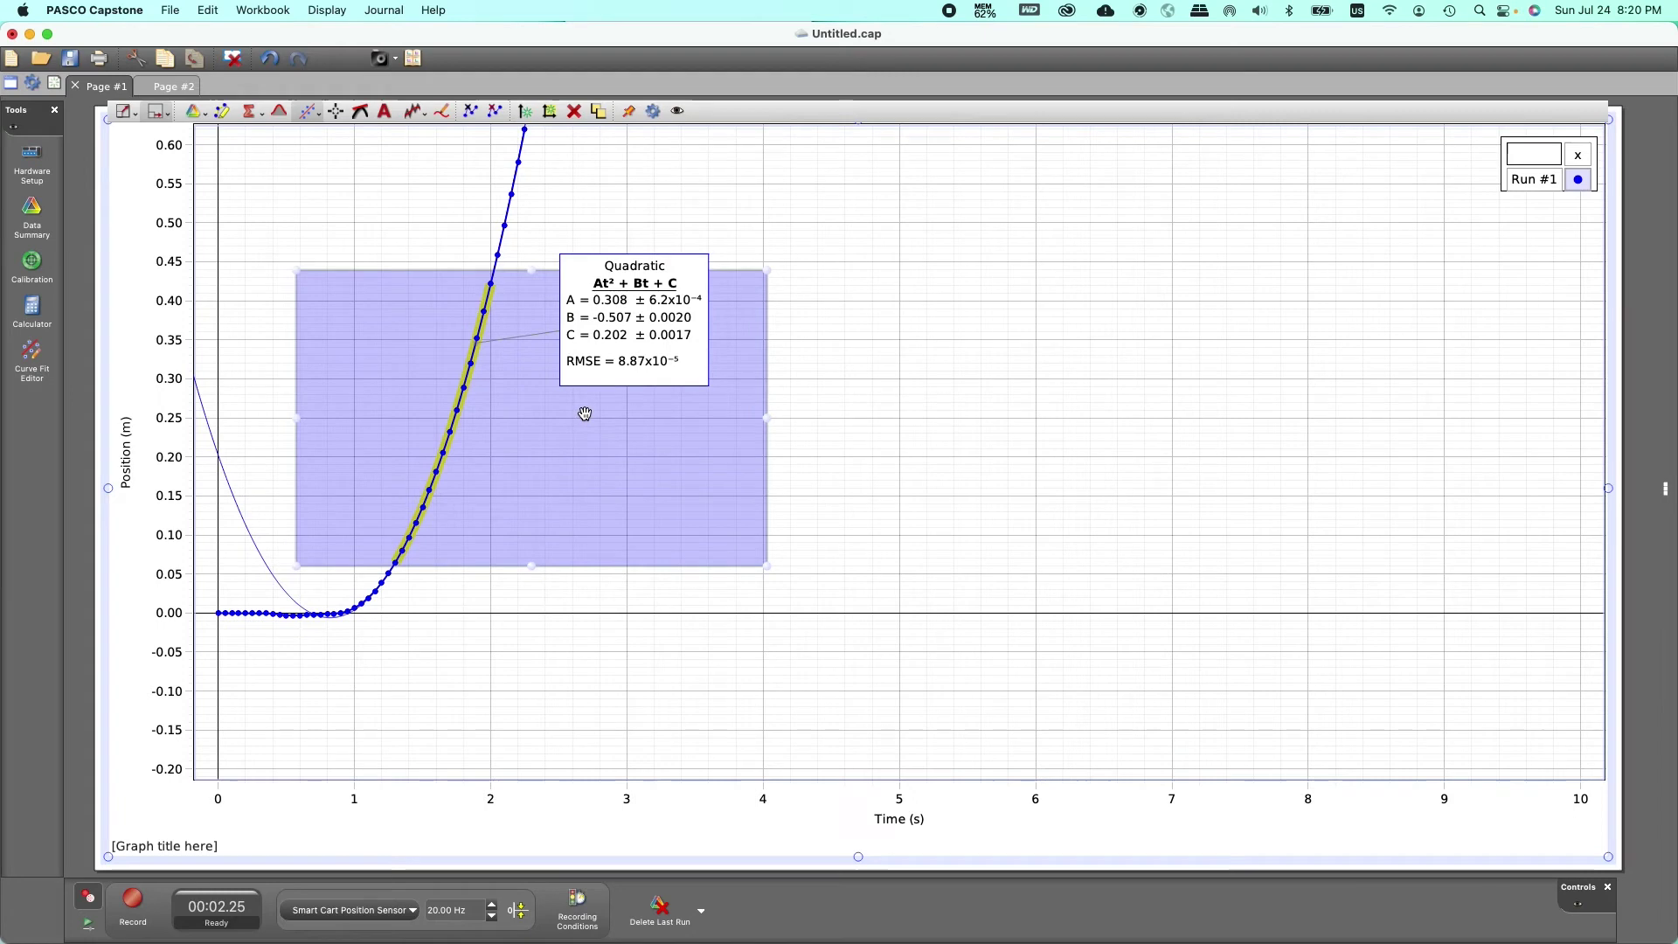
{"action": "left_click_drag", "start_coordinate": [583, 416], "coordinate": [573, 439]}
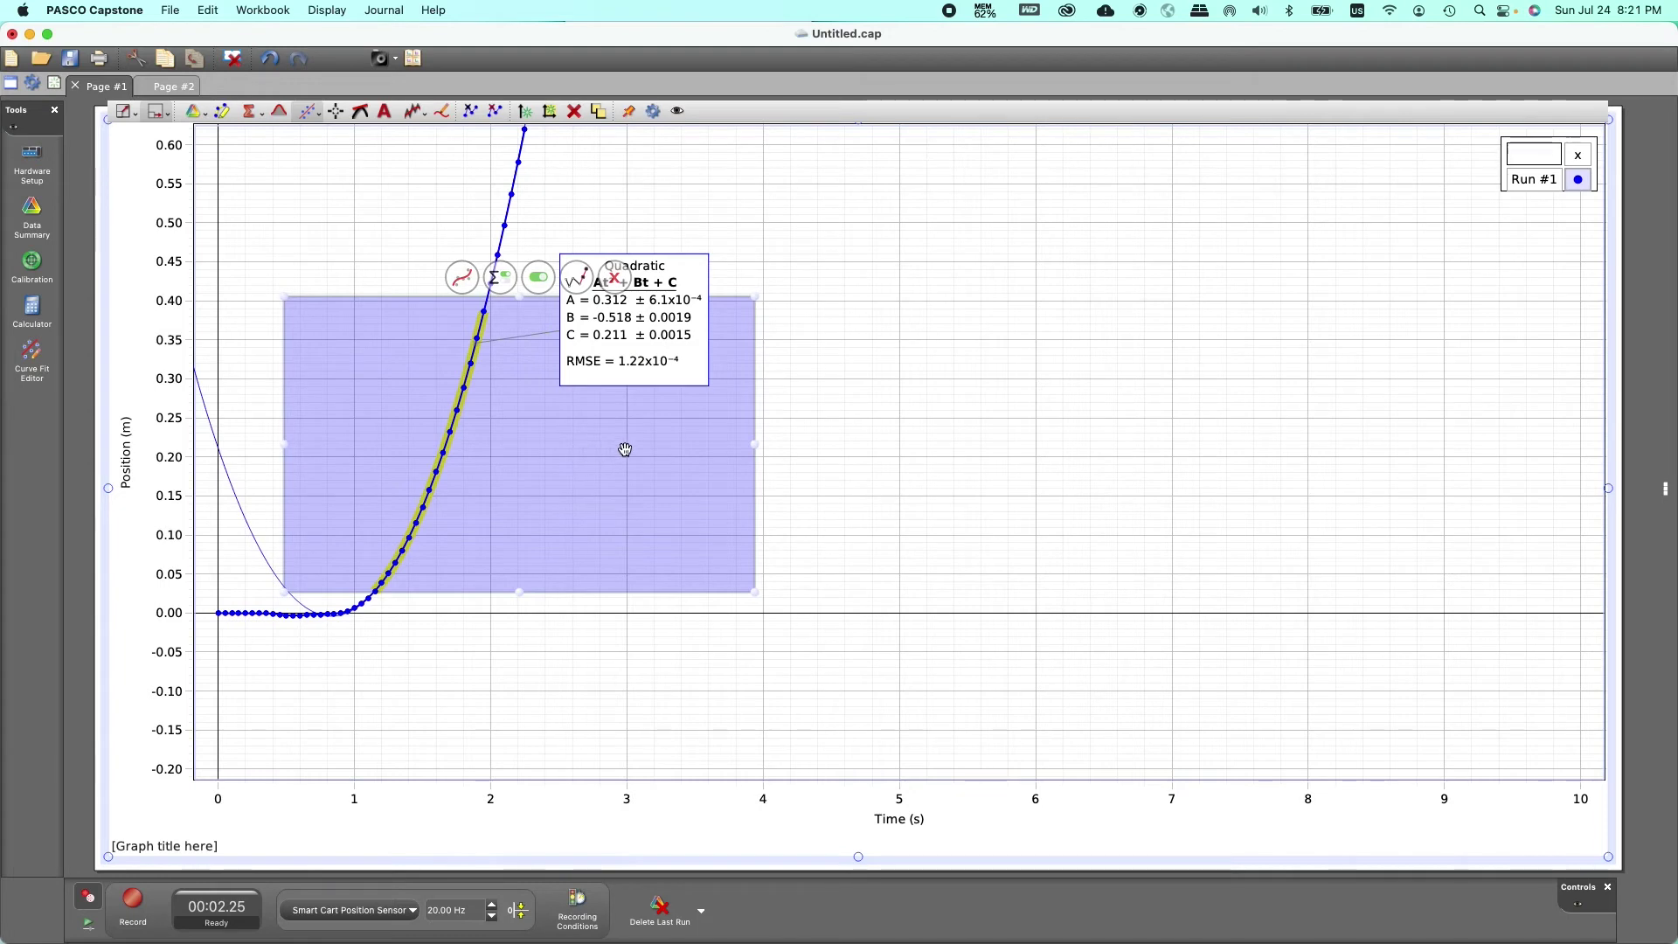
{"action": "left_click_drag", "start_coordinate": [603, 454], "coordinate": [612, 445]}
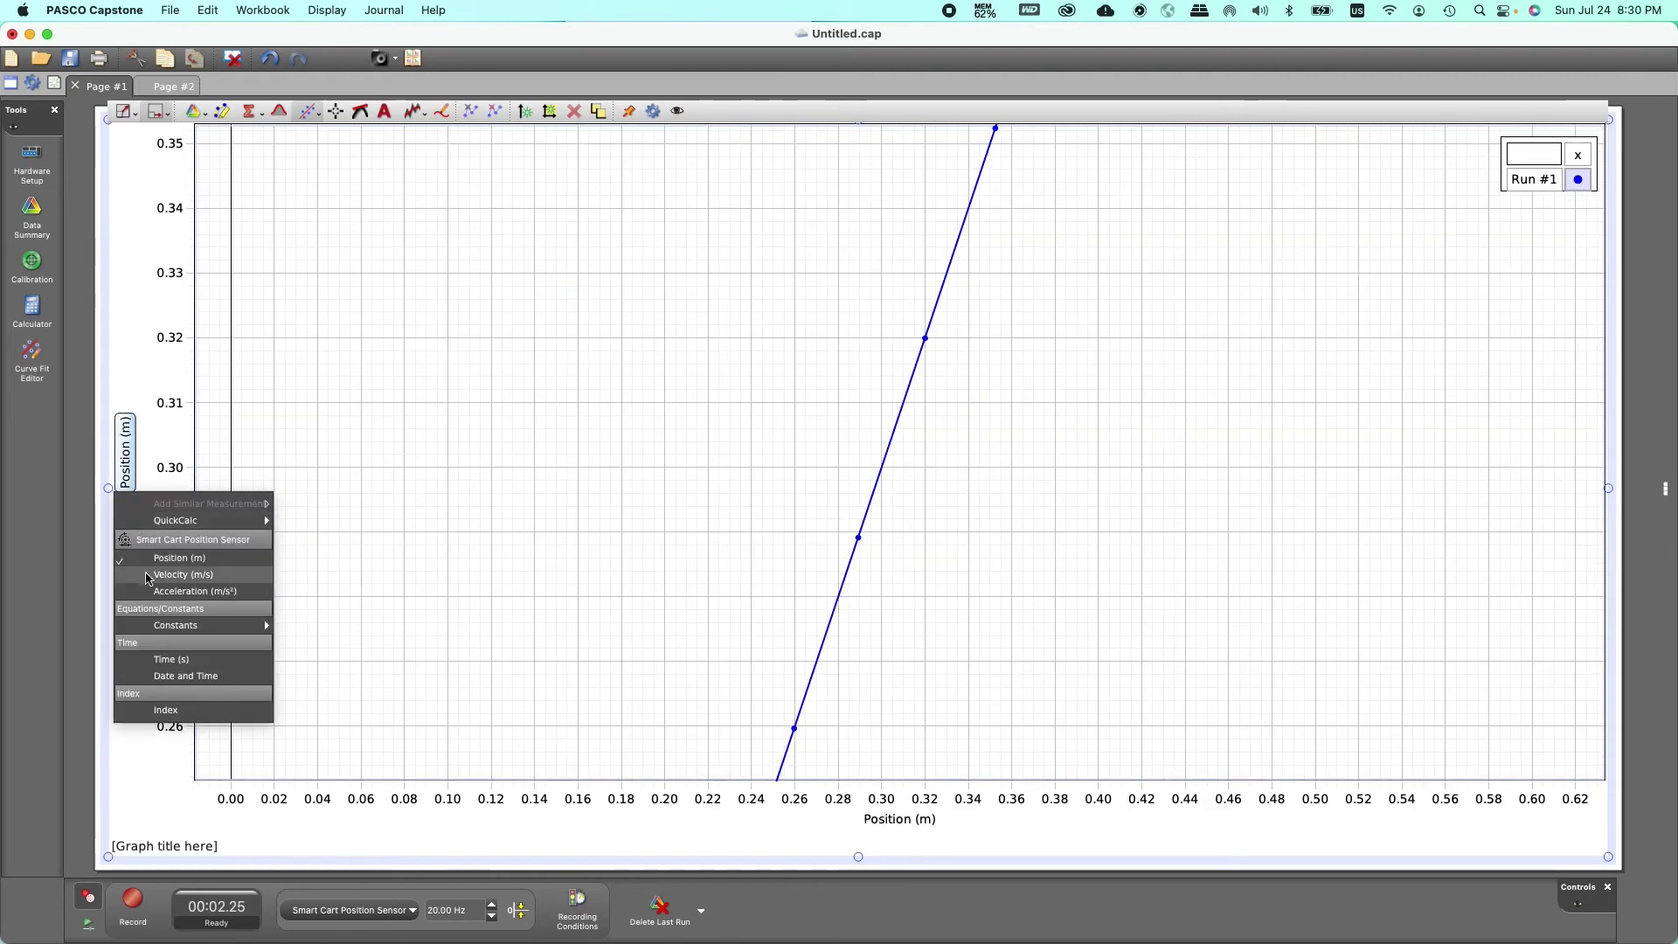
{"action": "left_click", "coordinate": [148, 575]}
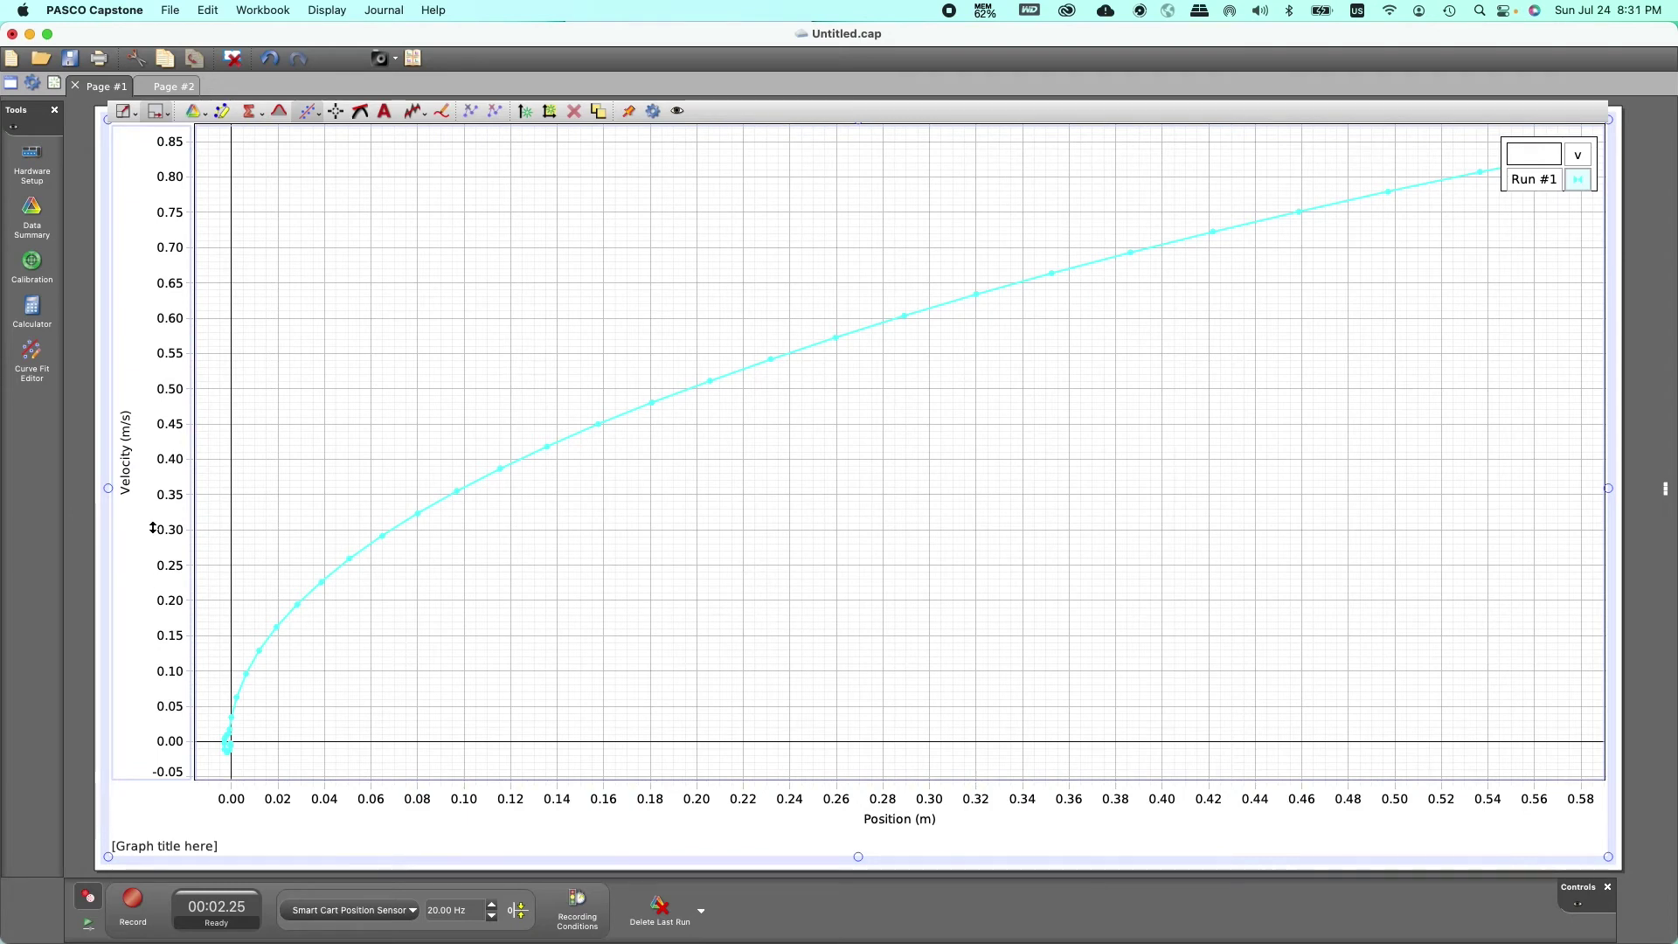
Set the vertical axis to QuickCalc v² so velocity squared plots against position
{"action": "scroll", "coordinate": [129, 476], "scroll_direction": "up", "scroll_amount": 5}
{"action": "left_click", "coordinate": [129, 481]}
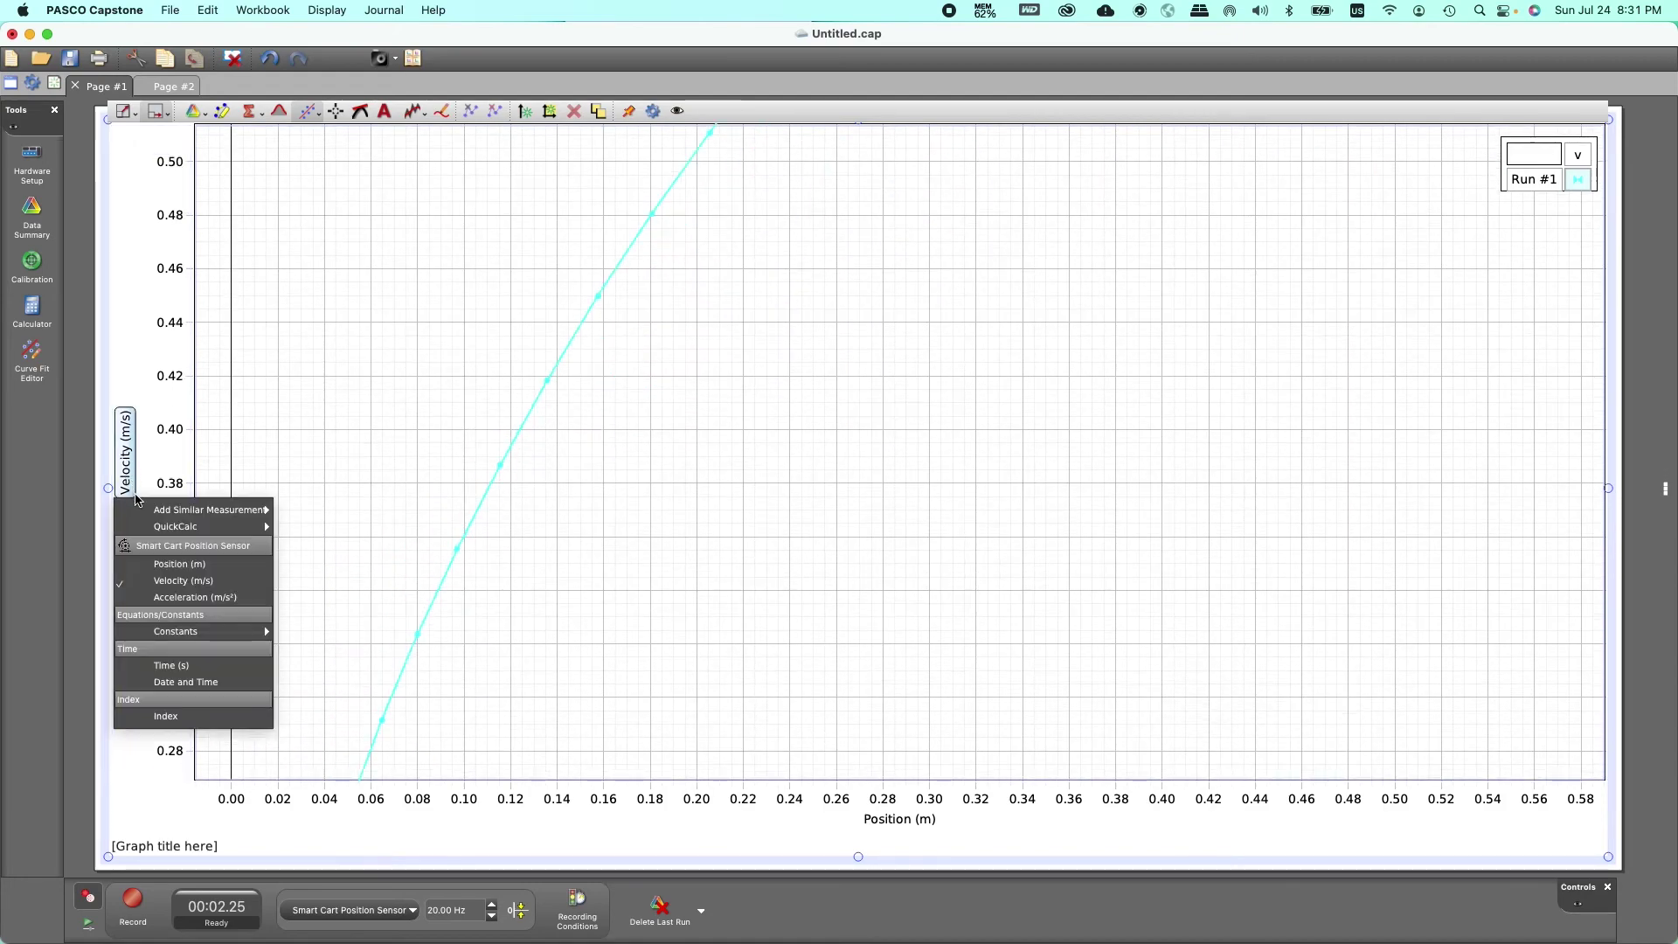
{"action": "mouse_move", "coordinate": [160, 529]}
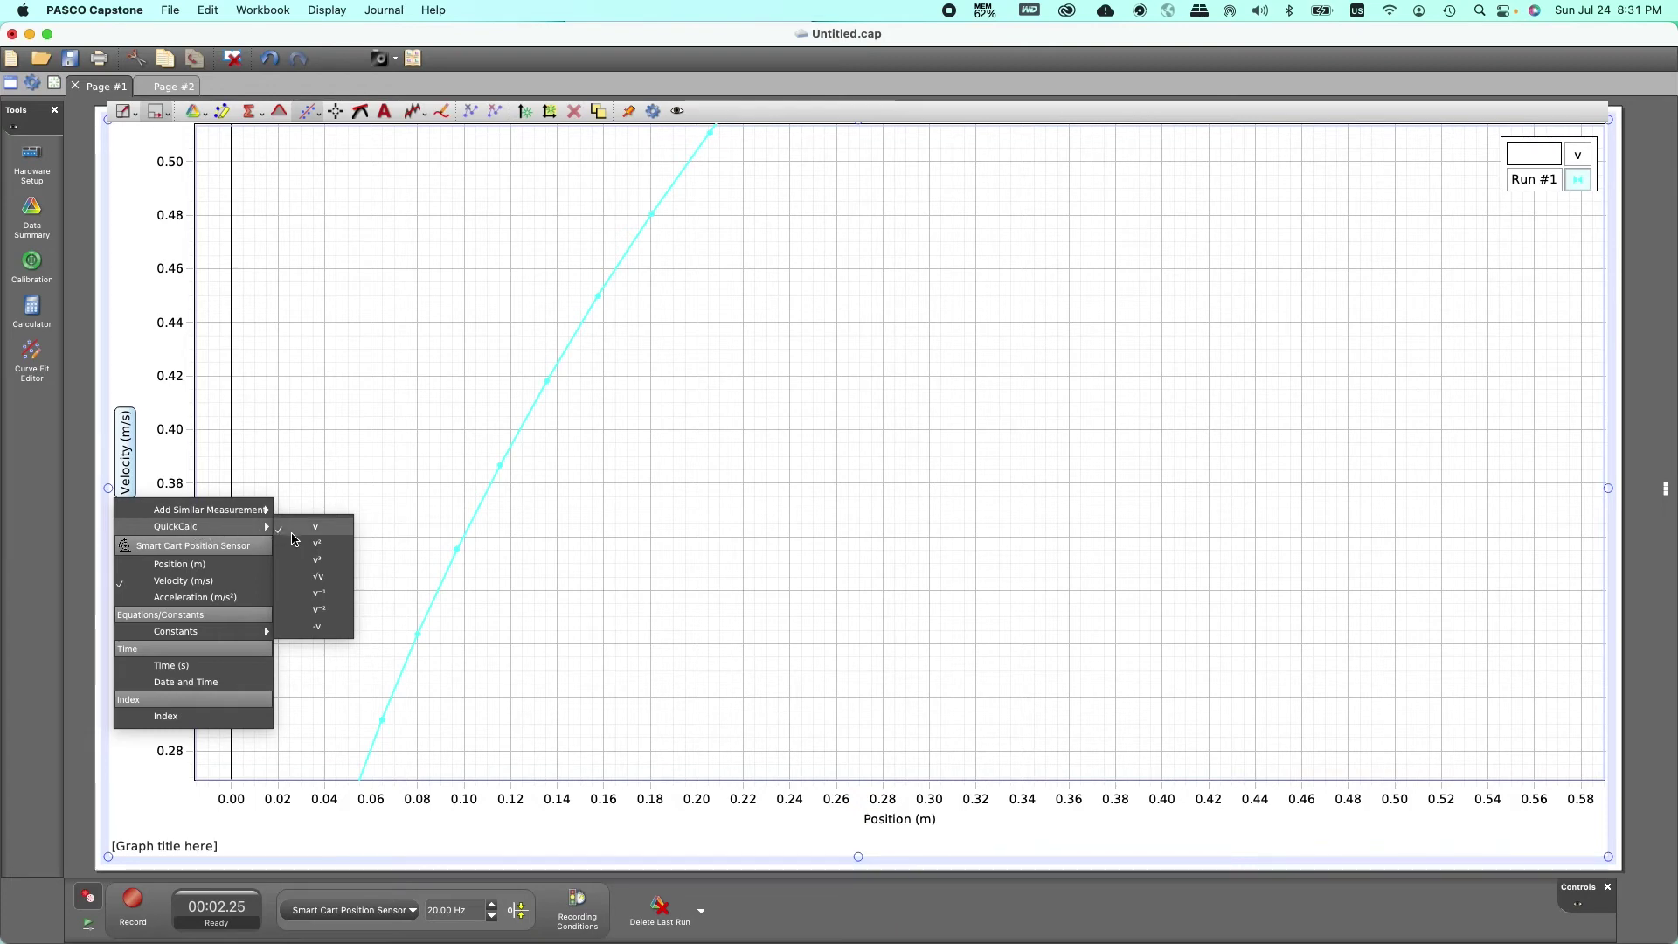
{"action": "left_click", "coordinate": [313, 552]}
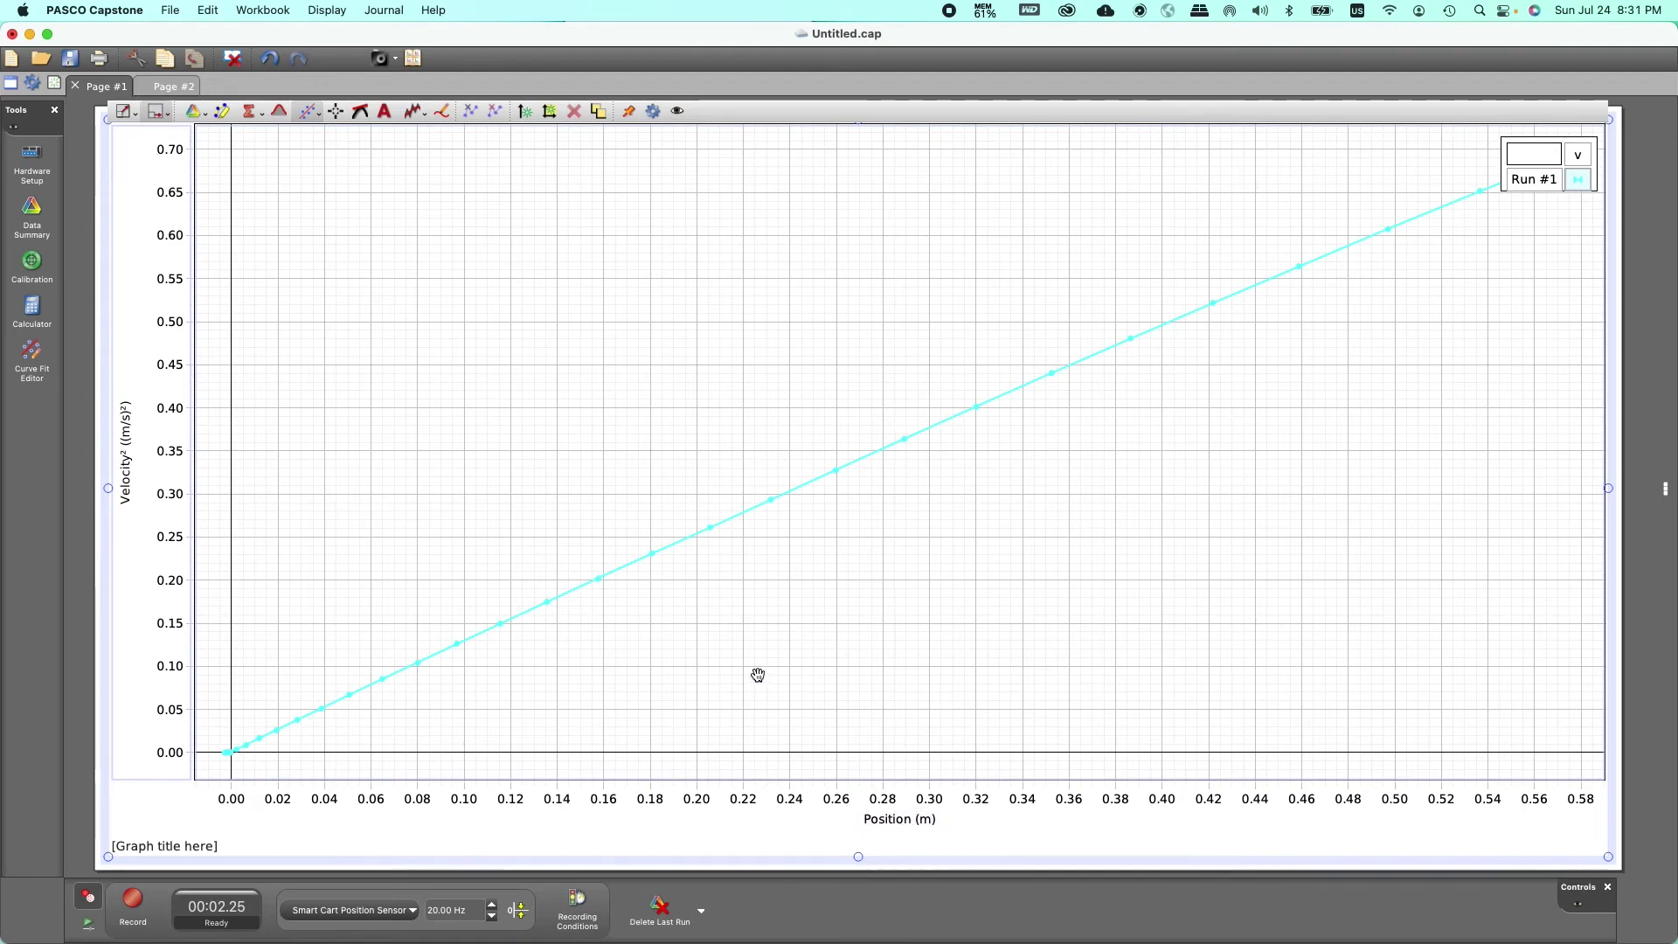
{"action": "left_click", "coordinate": [227, 115]}
Highlight Run #1 from 0.16 to 0.42 m and apply a Linear: mx + b fit (slope 1.21)
{"action": "left_click_drag", "start_coordinate": [424, 244], "coordinate": [767, 470]}
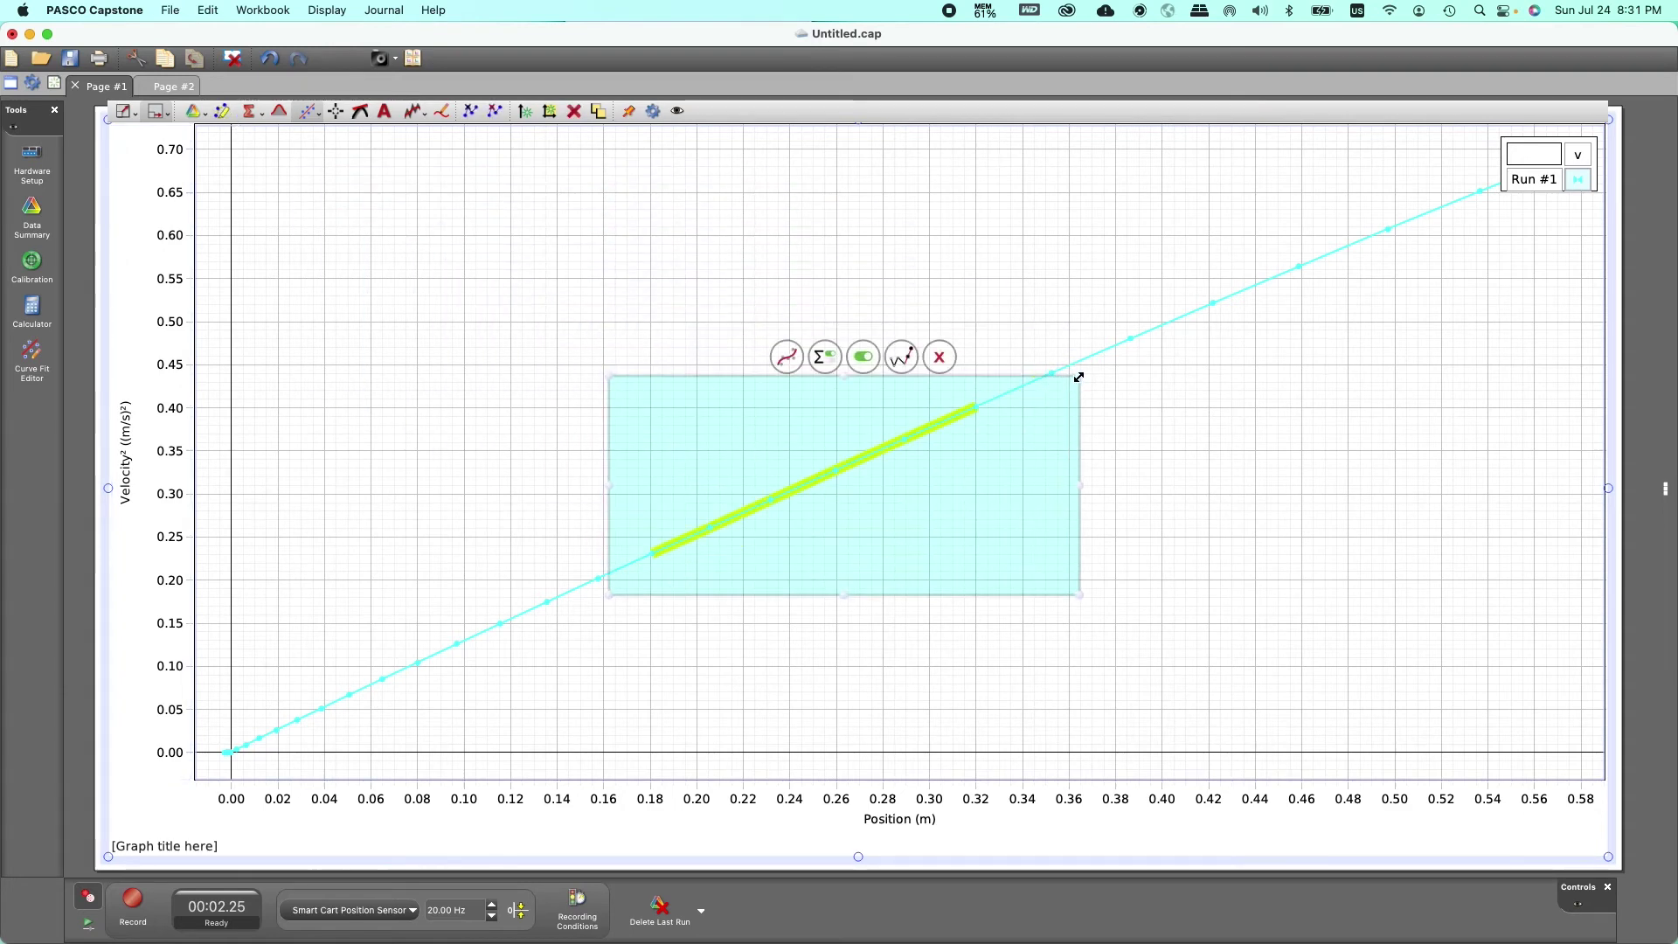
{"action": "left_click_drag", "start_coordinate": [1080, 376], "coordinate": [1307, 240]}
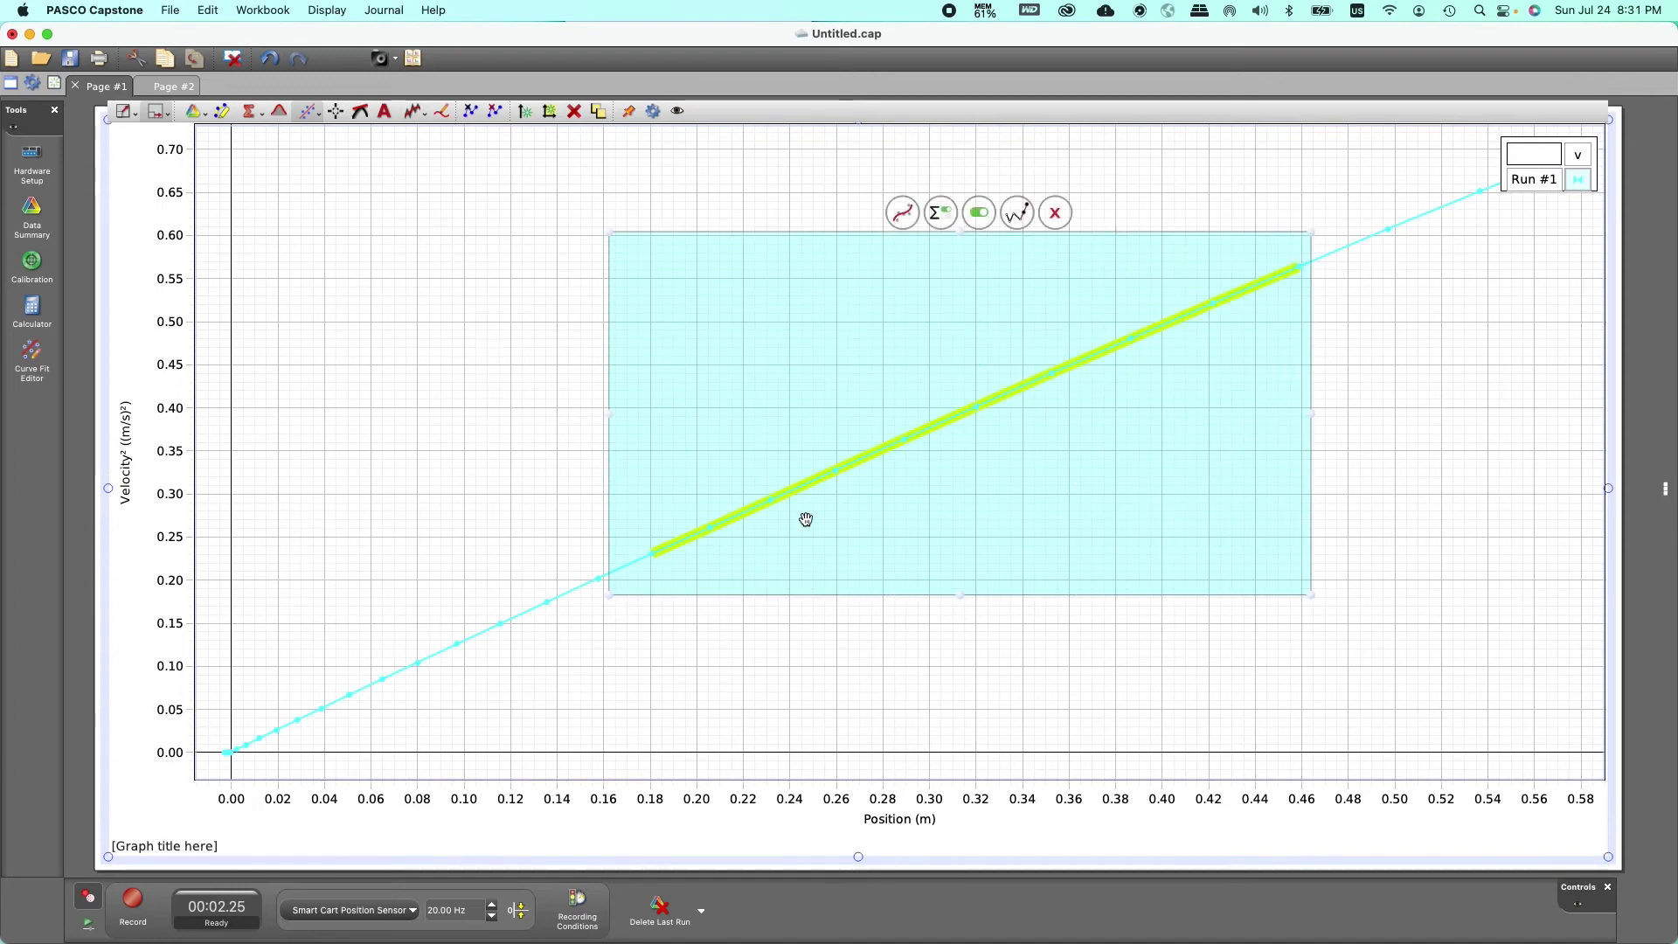
{"action": "left_click_drag", "start_coordinate": [801, 516], "coordinate": [836, 580]}
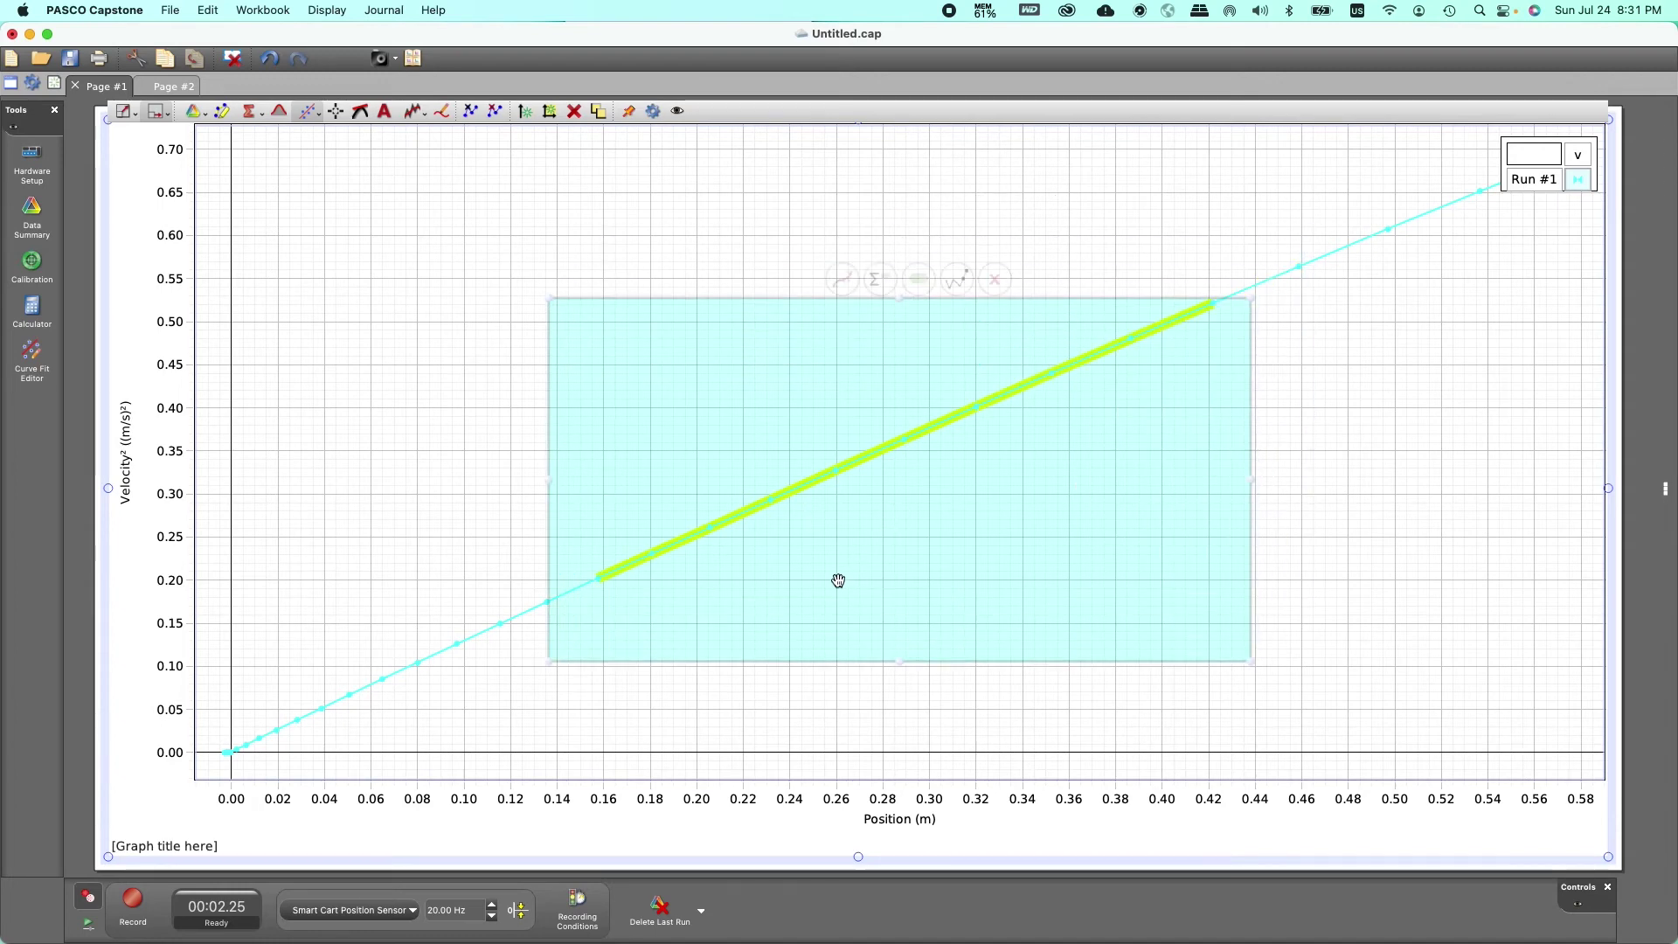
{"action": "left_click", "coordinate": [319, 117]}
{"action": "left_click", "coordinate": [318, 153]}
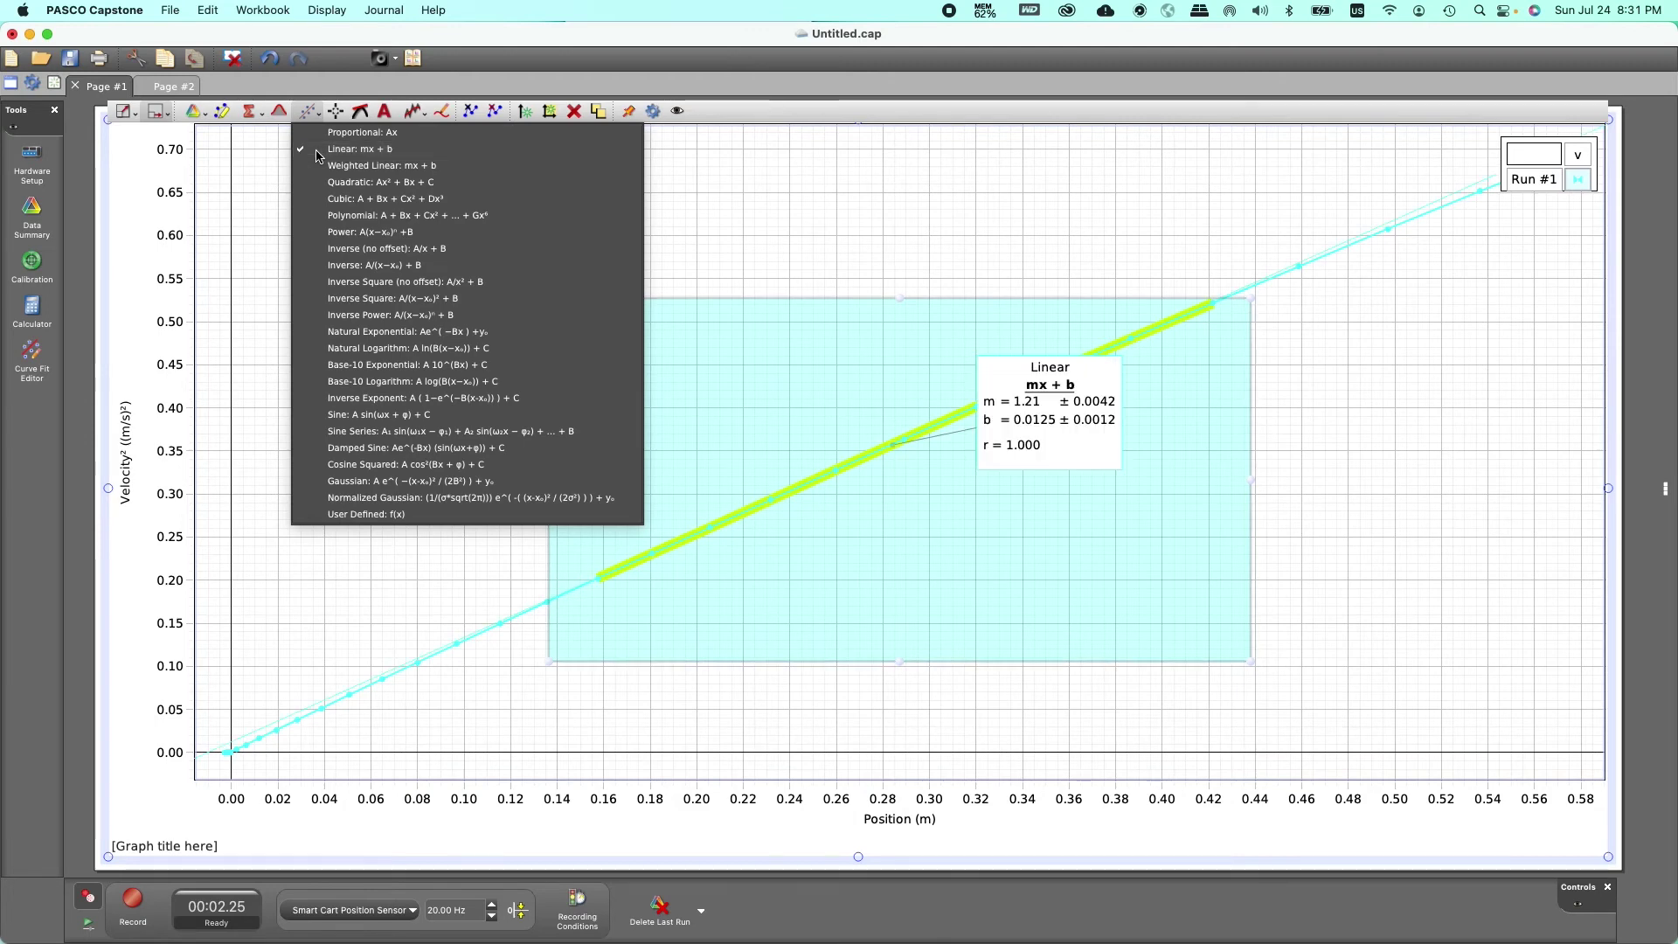
{"action": "left_click", "coordinate": [787, 229]}
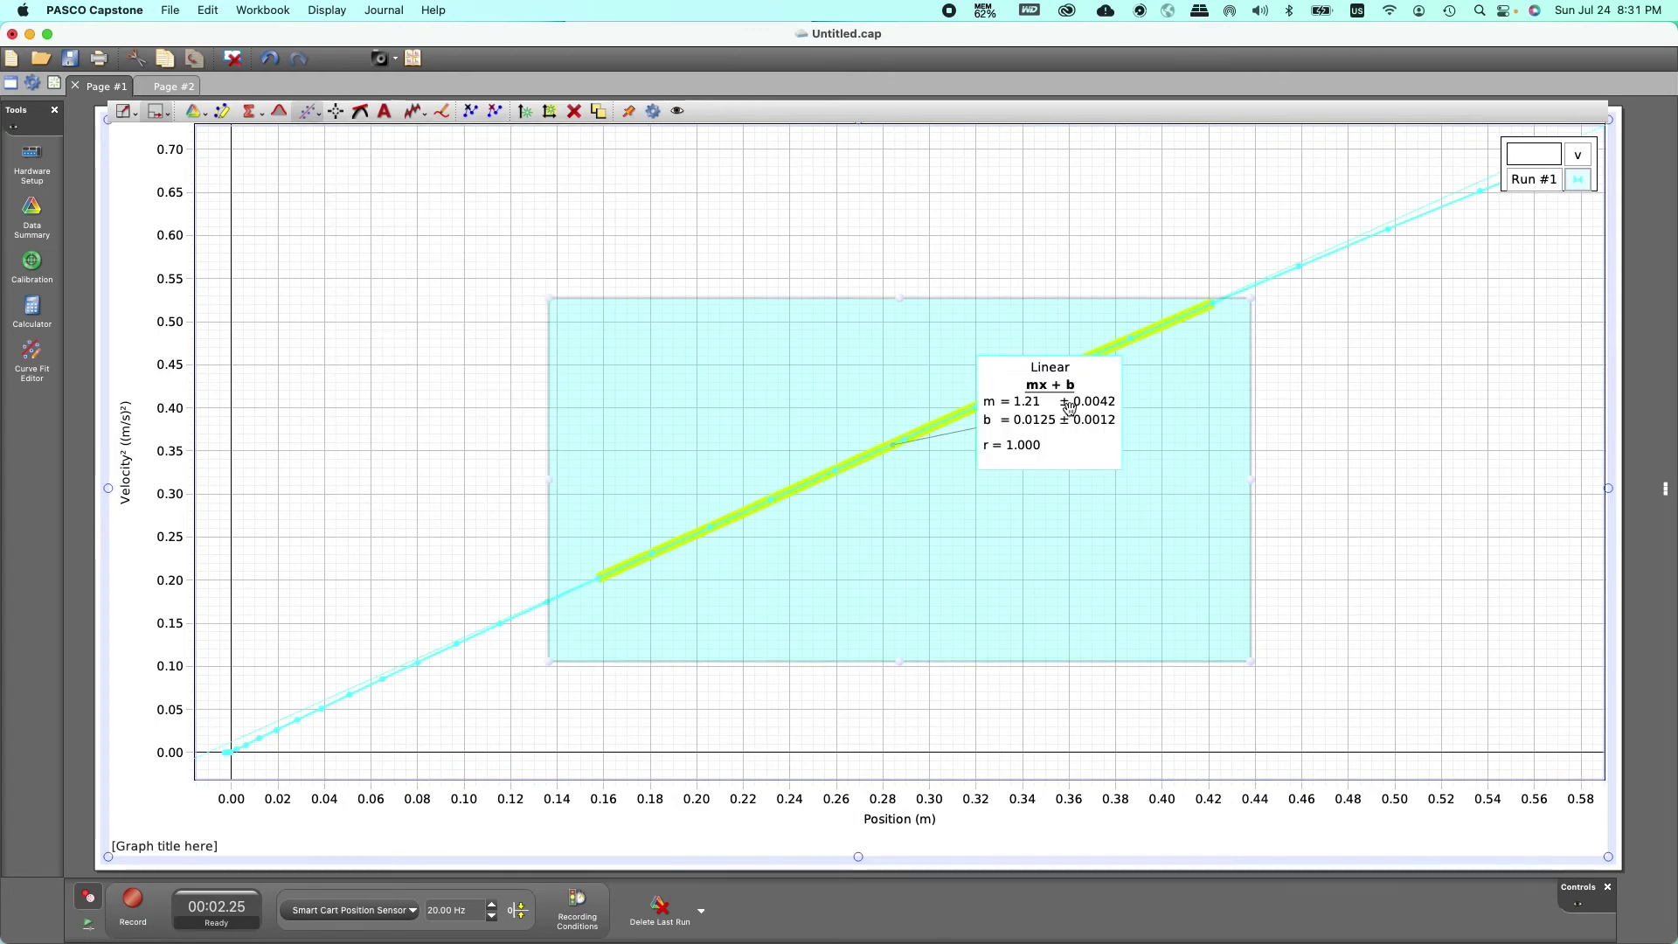